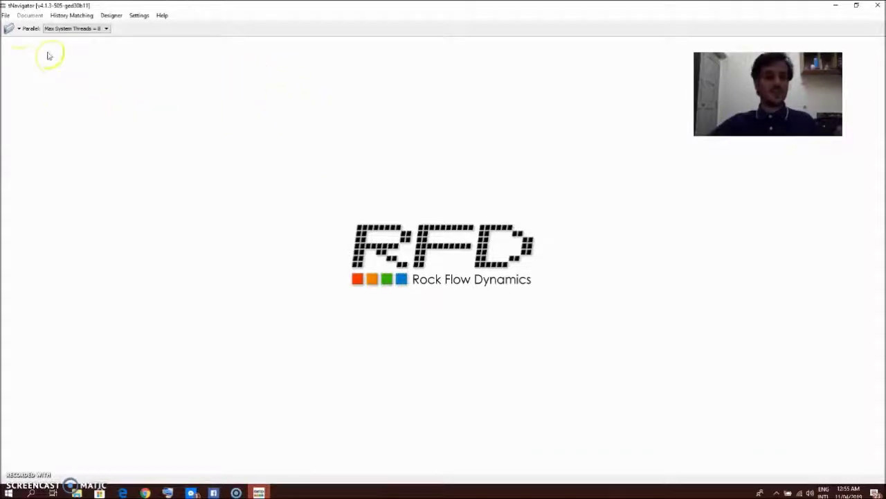
Open the SNARK_MATCH2-SWCR0.3 data file from the Assignment 1 folder and start the simulation run
{"action": "left_click", "coordinate": [16, 29]}
{"action": "left_click", "coordinate": [35, 42]}
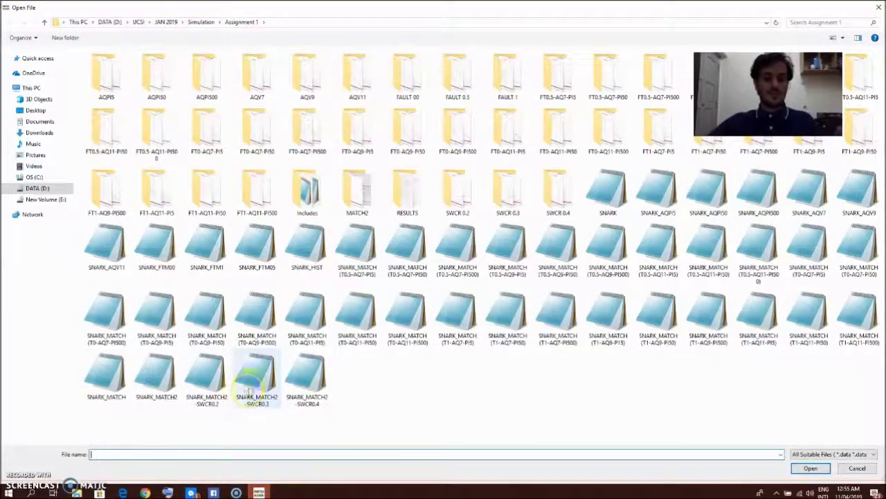
{"action": "left_click", "coordinate": [251, 382]}
{"action": "left_click", "coordinate": [810, 468]}
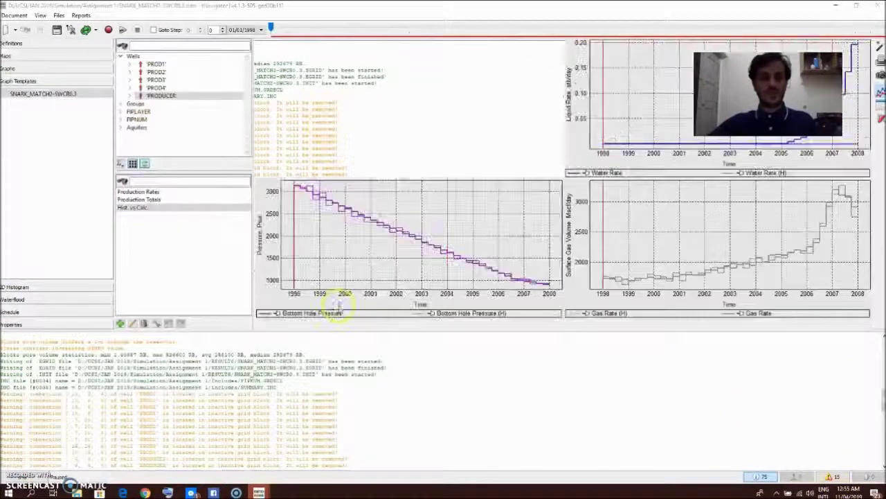
{"action": "left_click", "coordinate": [108, 29]}
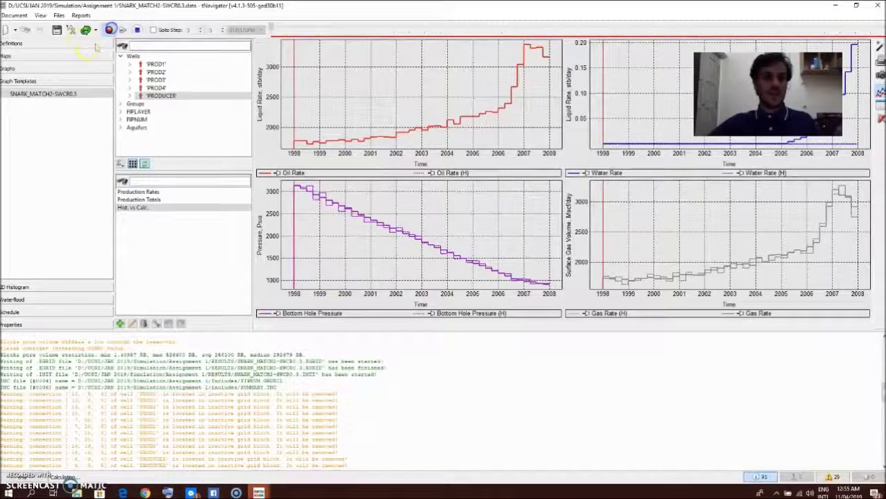
Show the calculated Pressure map and switch it from the 2D to the 3D display
{"action": "left_click", "coordinate": [76, 61]}
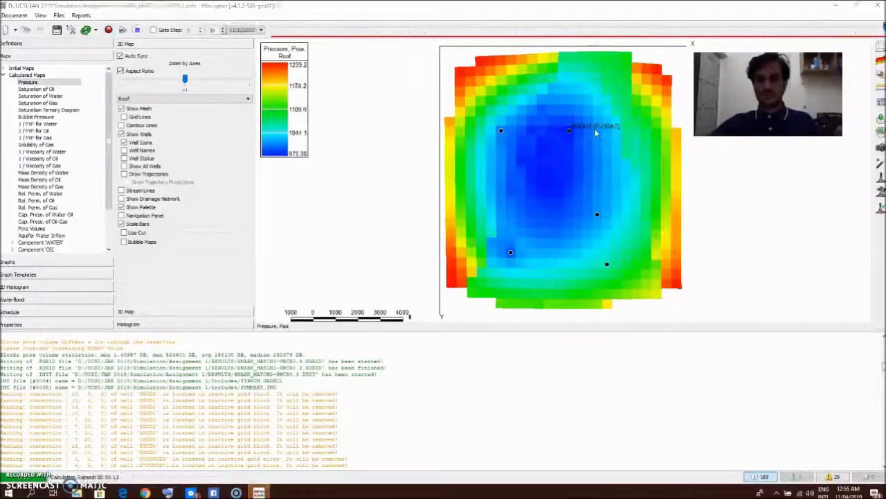
{"action": "left_click", "coordinate": [878, 60]}
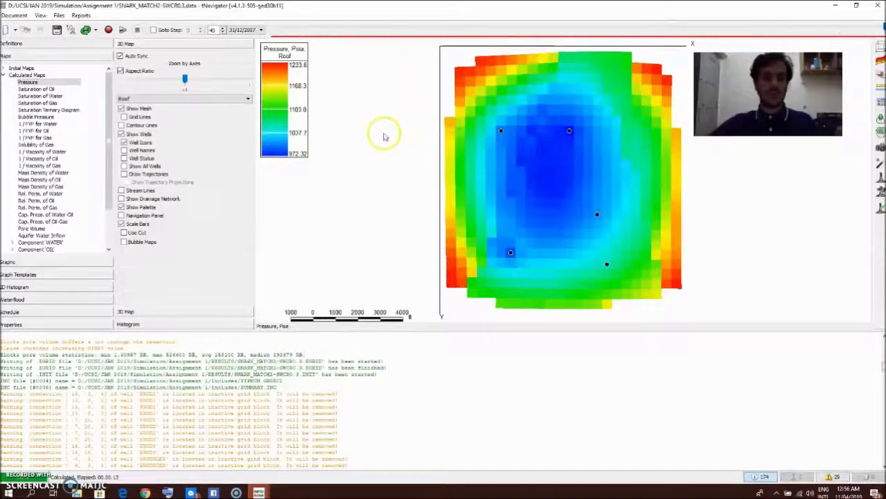
{"action": "left_click", "coordinate": [125, 311]}
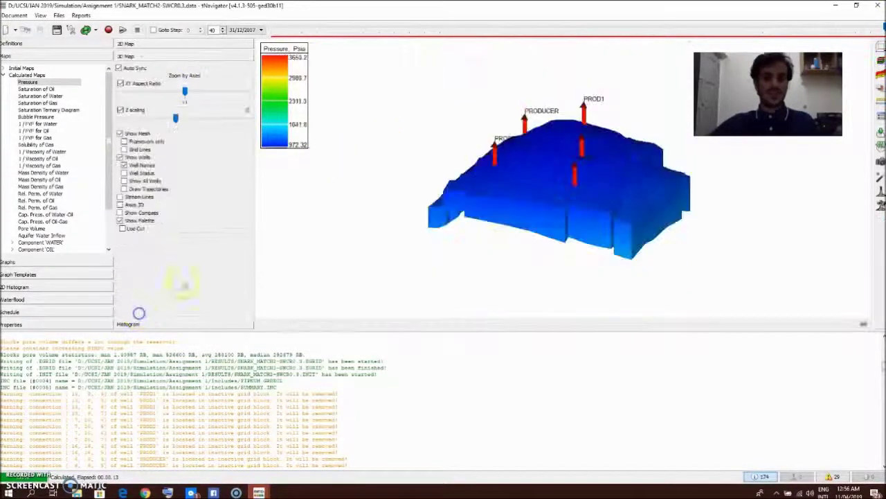
{"action": "left_click_drag", "start_coordinate": [531, 153], "coordinate": [541, 168]}
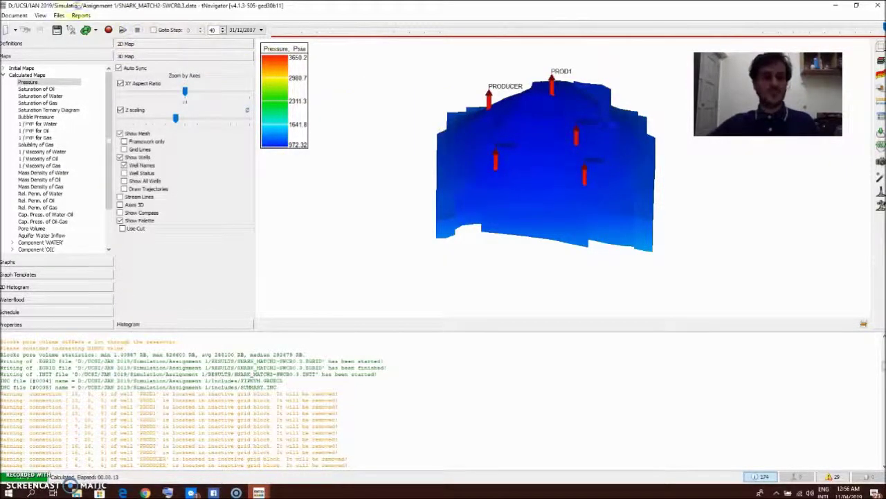
Open SNARK_MATCH2-SWCR0.3.data in Notepad and review it down to the WELSPECS and COMPDAT entries in the SCHEDULE section
{"action": "left_click", "coordinate": [81, 16]}
{"action": "mouse_move", "coordinate": [59, 14]}
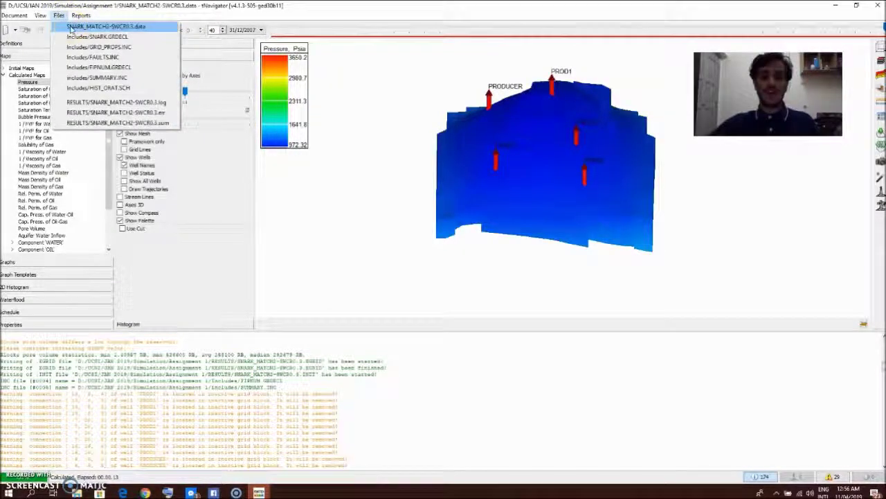
{"action": "left_click", "coordinate": [71, 28]}
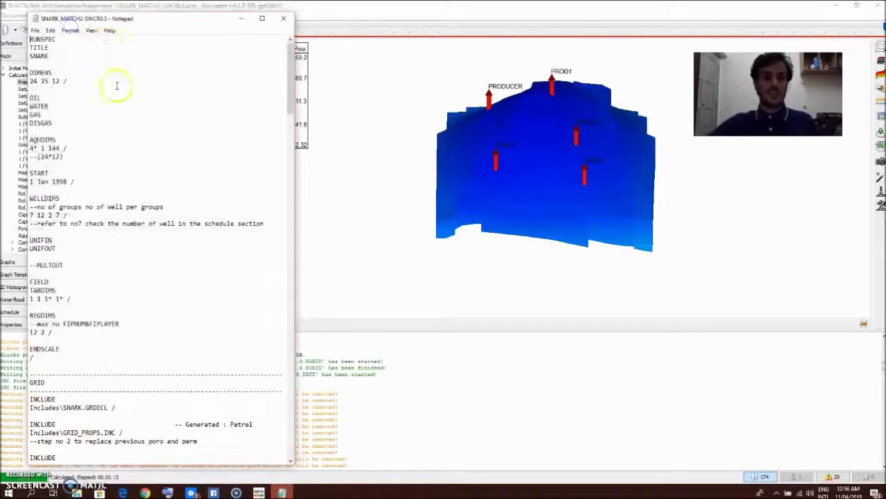
{"action": "left_click_drag", "start_coordinate": [128, 15], "coordinate": [263, 30]}
{"action": "scroll", "coordinate": [285, 134], "scroll_direction": "down", "scroll_amount": 20}
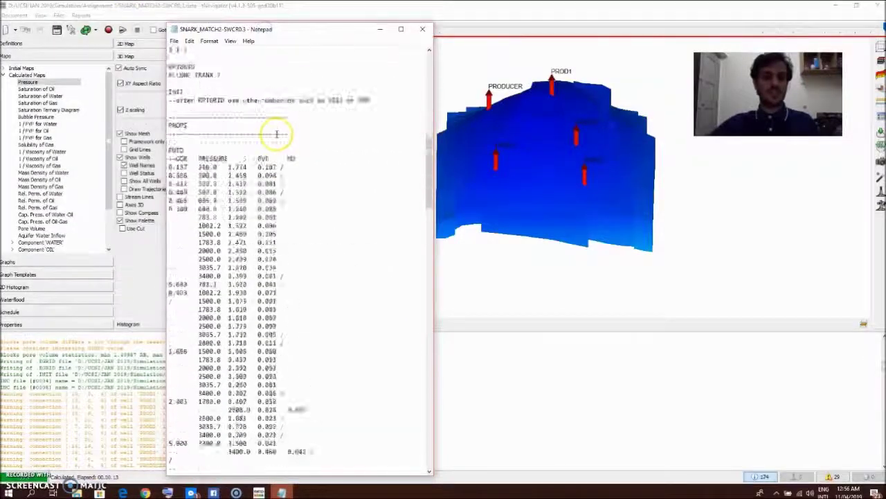
{"action": "scroll", "coordinate": [263, 159], "scroll_direction": "down", "scroll_amount": 20}
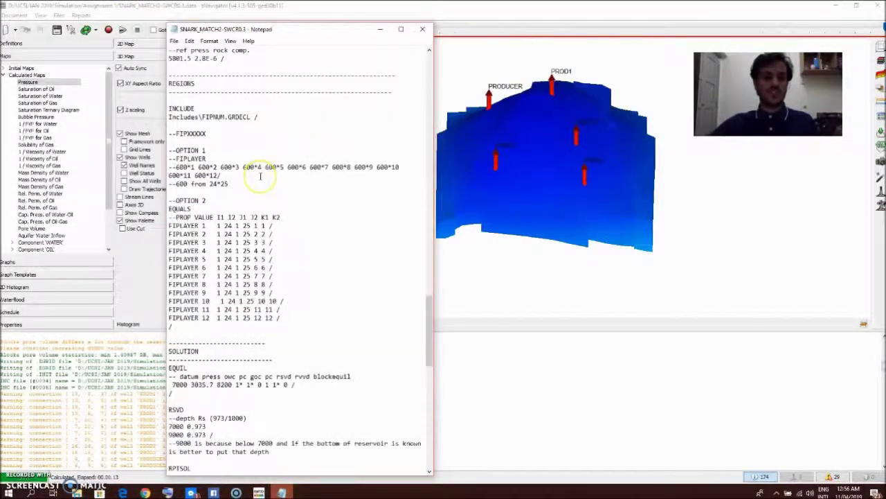
{"action": "scroll", "coordinate": [260, 175], "scroll_direction": "down", "scroll_amount": 3}
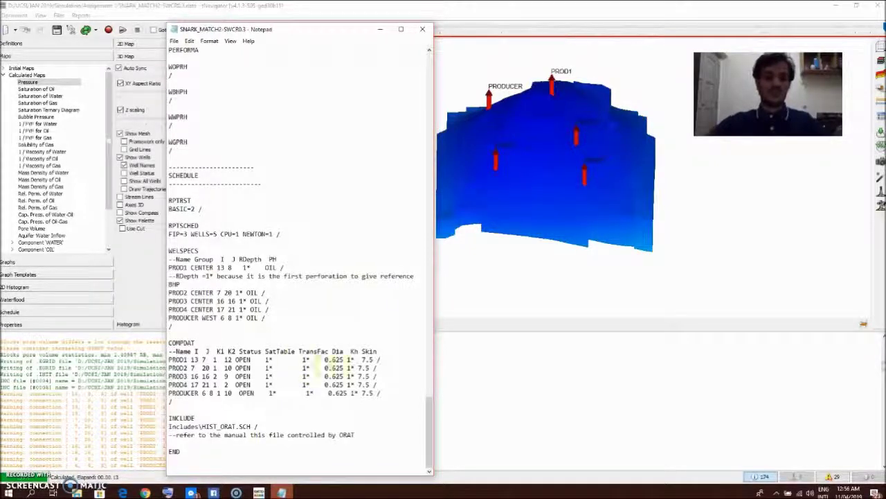
Save and close the data file in Notepad, and reload the model in tNavigator
{"action": "left_click", "coordinate": [173, 41]}
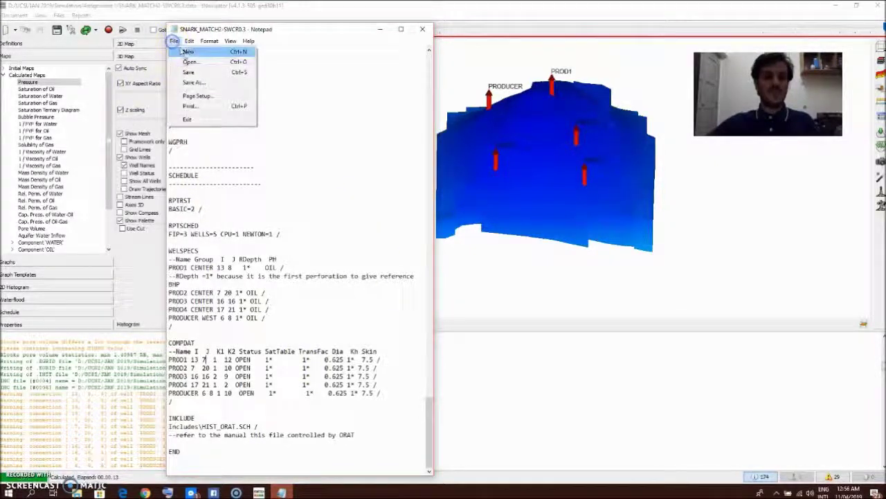
{"action": "left_click", "coordinate": [189, 72]}
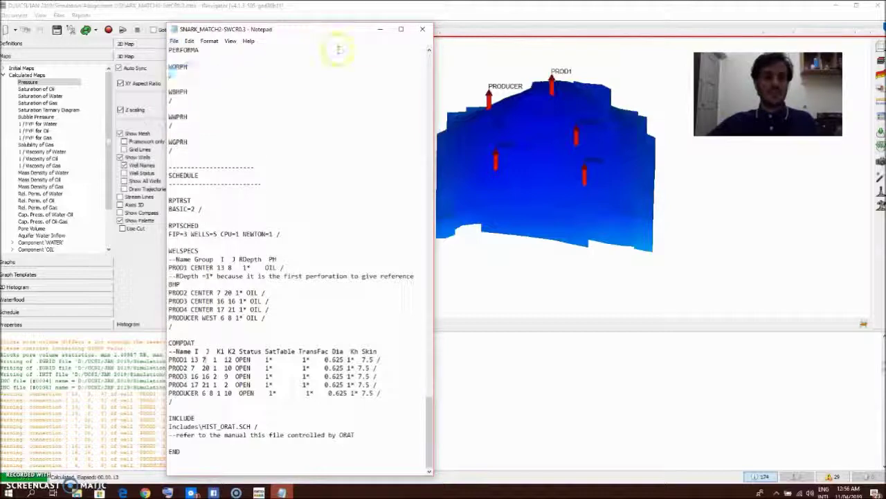
{"action": "left_click", "coordinate": [423, 29]}
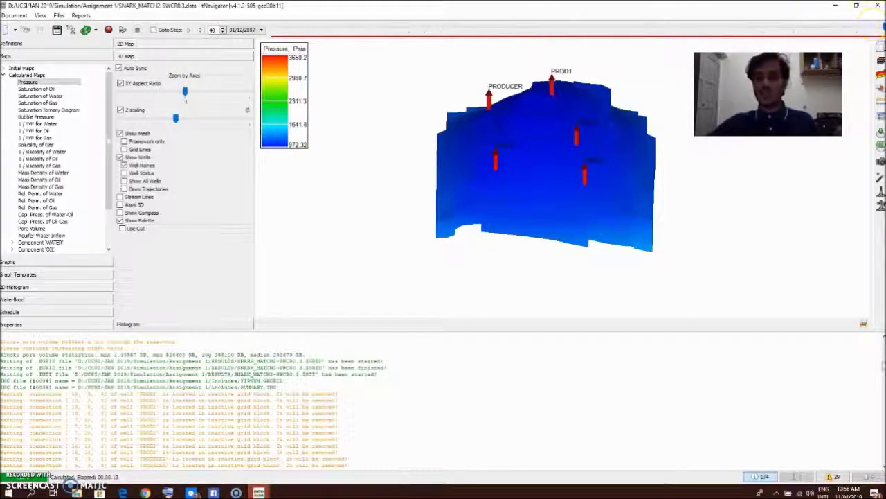
{"action": "left_click", "coordinate": [86, 29]}
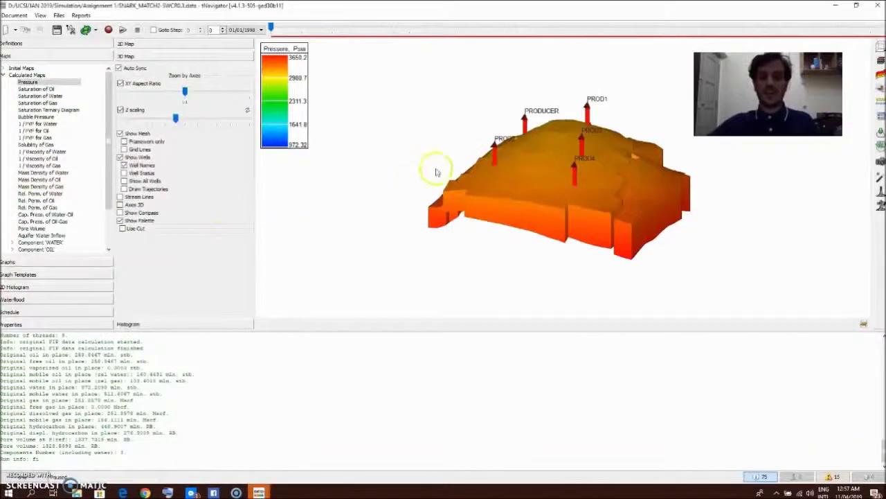
Display the calculated Saturation of Oil map on the 3D grid, followed by the Saturation of Water map
{"action": "left_click_drag", "start_coordinate": [464, 119], "coordinate": [446, 185]}
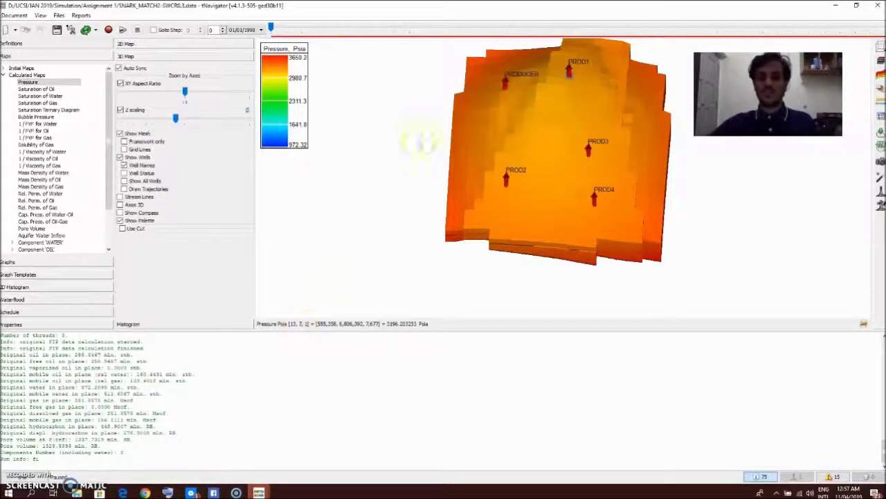
{"action": "scroll", "coordinate": [419, 163], "scroll_direction": "up", "scroll_amount": 1}
{"action": "scroll", "coordinate": [419, 163], "scroll_direction": "down", "scroll_amount": 2}
{"action": "left_click_drag", "start_coordinate": [428, 158], "coordinate": [409, 173]}
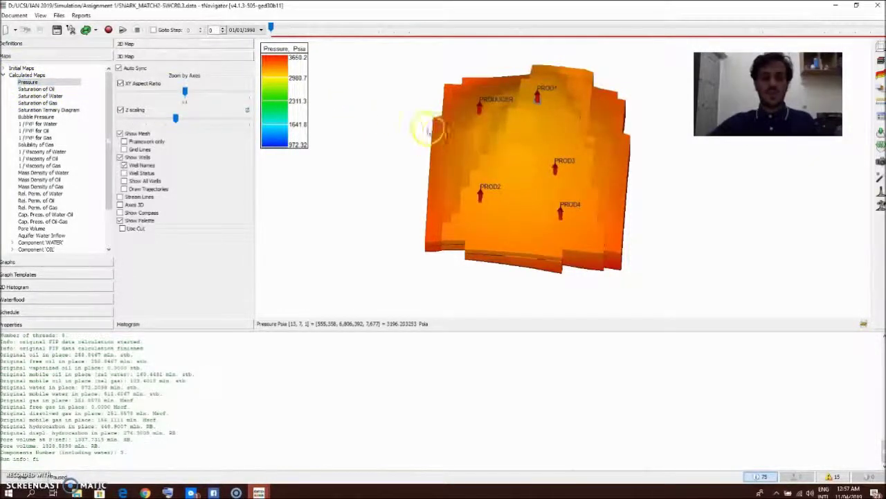
{"action": "left_click", "coordinate": [40, 89]}
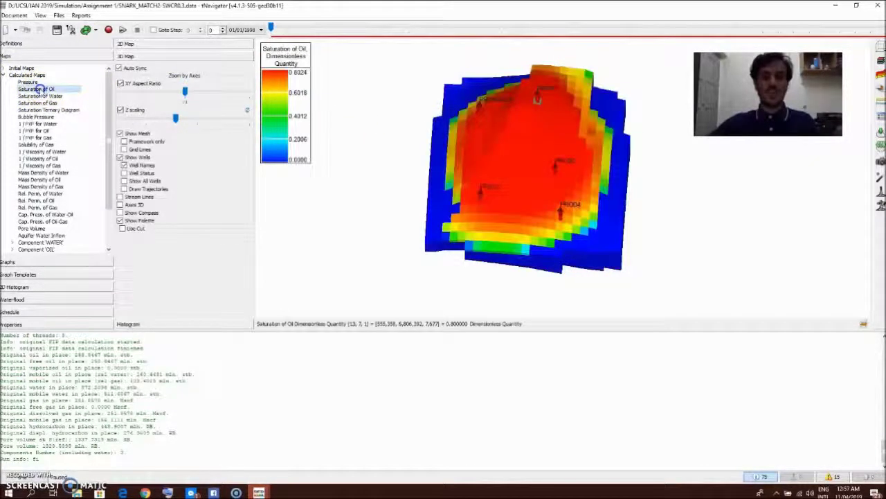
{"action": "left_click", "coordinate": [41, 96]}
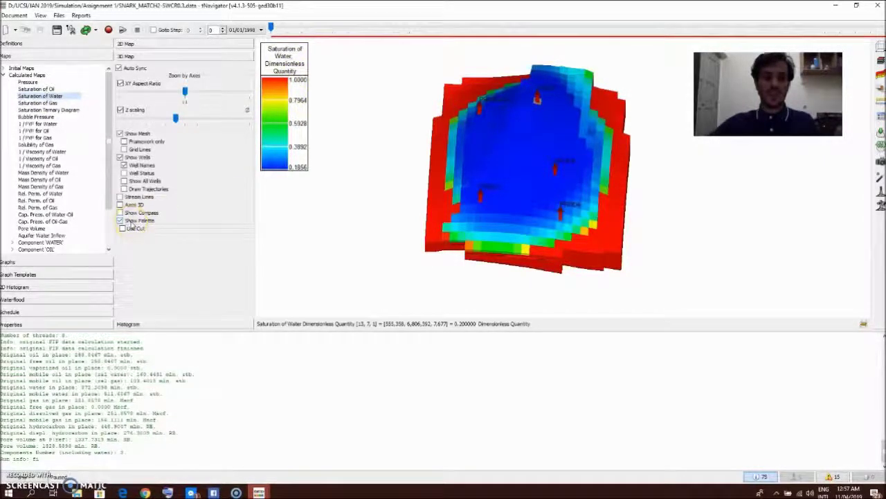
Turn the colour palette of the 3D map off and back on
{"action": "left_click", "coordinate": [130, 220]}
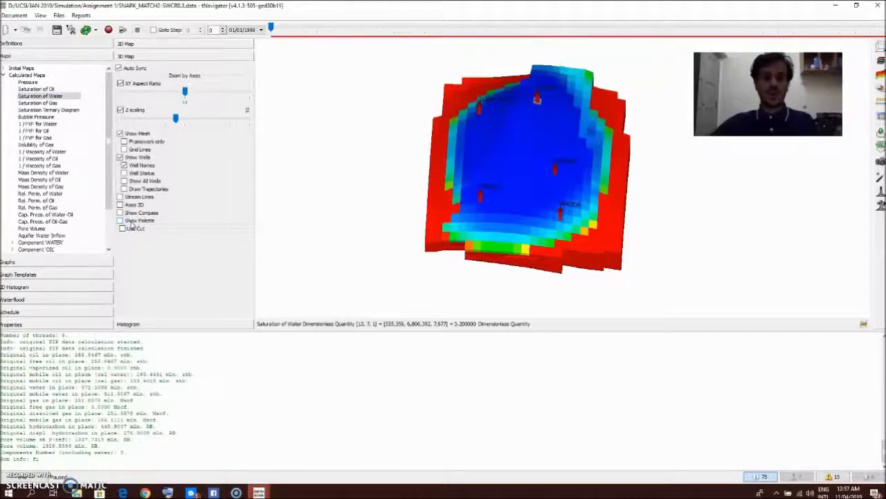
{"action": "left_click", "coordinate": [131, 220]}
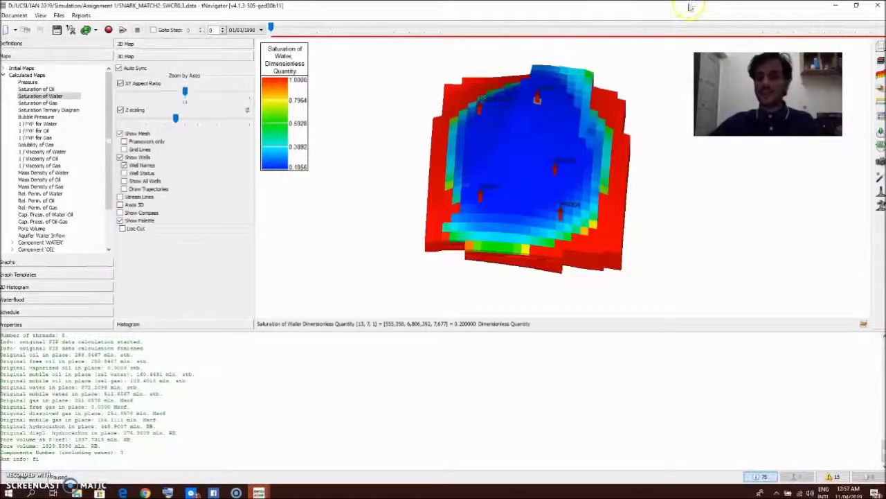
Hide all X, Y and Z slices of the 3D grid with the Slicing tool, leaving only the wells
{"action": "left_click_drag", "start_coordinate": [543, 212], "coordinate": [542, 124]}
{"action": "right_click", "coordinate": [552, 213]}
{"action": "left_click", "coordinate": [545, 171]}
{"action": "left_click_drag", "start_coordinate": [545, 171], "coordinate": [516, 209]}
{"action": "left_click_drag", "start_coordinate": [543, 242], "coordinate": [522, 154]}
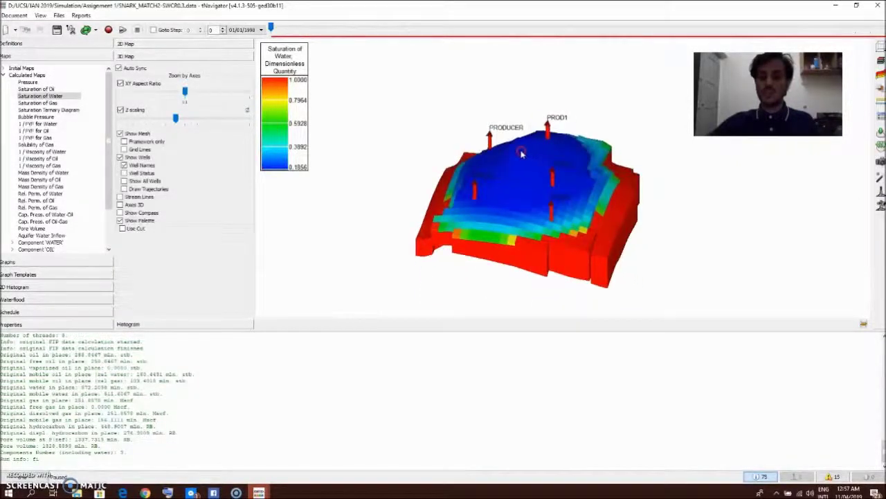
{"action": "middle_click_drag", "start_coordinate": [523, 154], "coordinate": [511, 144]}
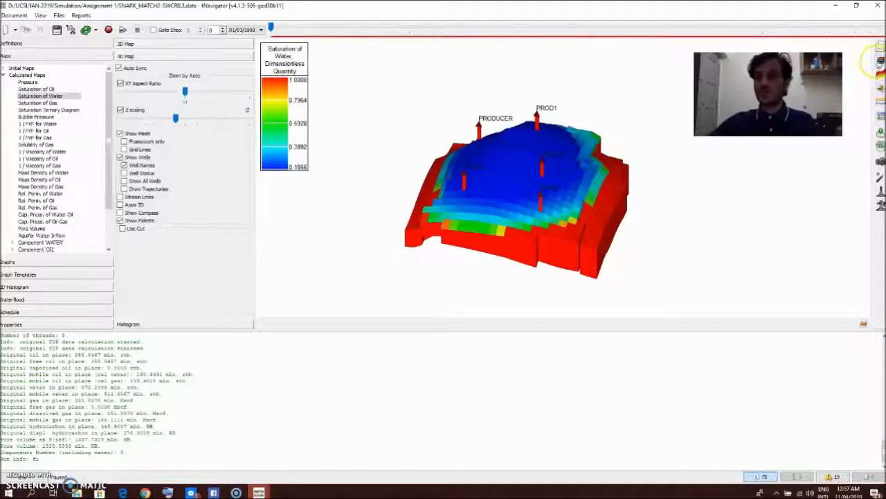
{"action": "left_click", "coordinate": [879, 62]}
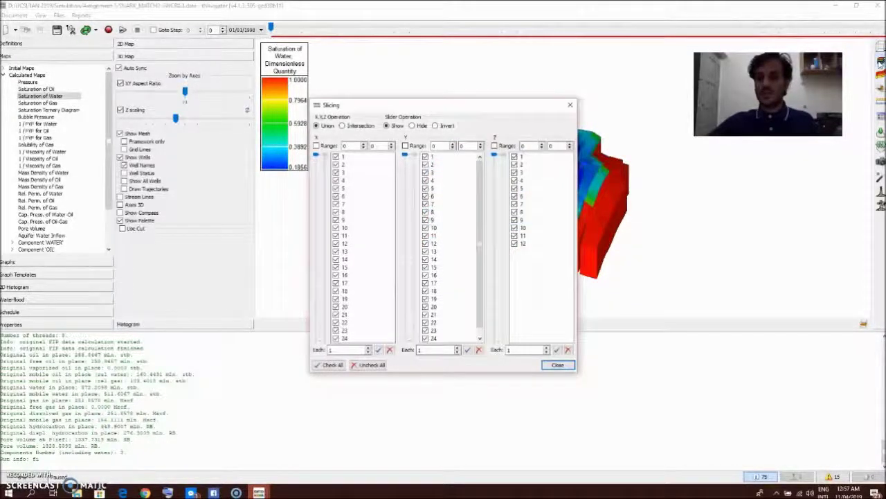
{"action": "left_click", "coordinate": [370, 366]}
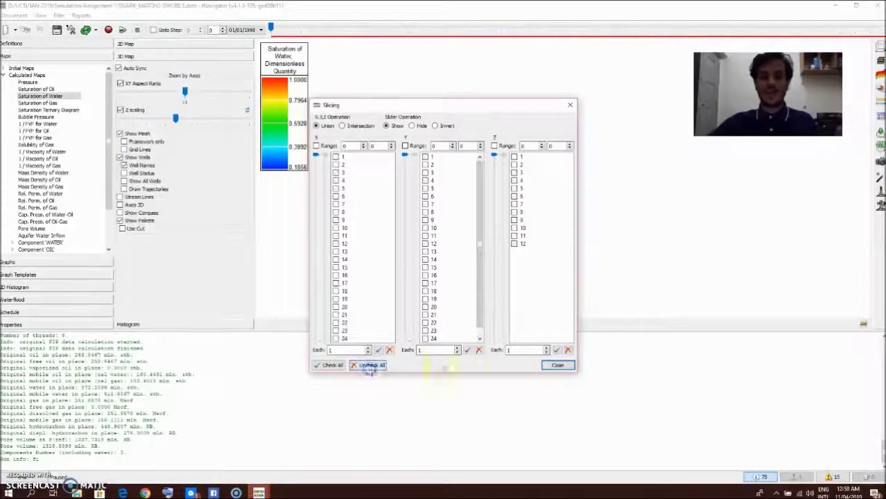
{"action": "left_click", "coordinate": [558, 365]}
{"action": "mouse_move", "coordinate": [489, 196]}
{"action": "left_mouse_down"}
{"action": "mouse_move", "coordinate": [461, 182]}
{"action": "mouse_move", "coordinate": [484, 179]}
{"action": "mouse_move", "coordinate": [495, 193]}
{"action": "mouse_move", "coordinate": [487, 192]}
{"action": "left_mouse_up"}
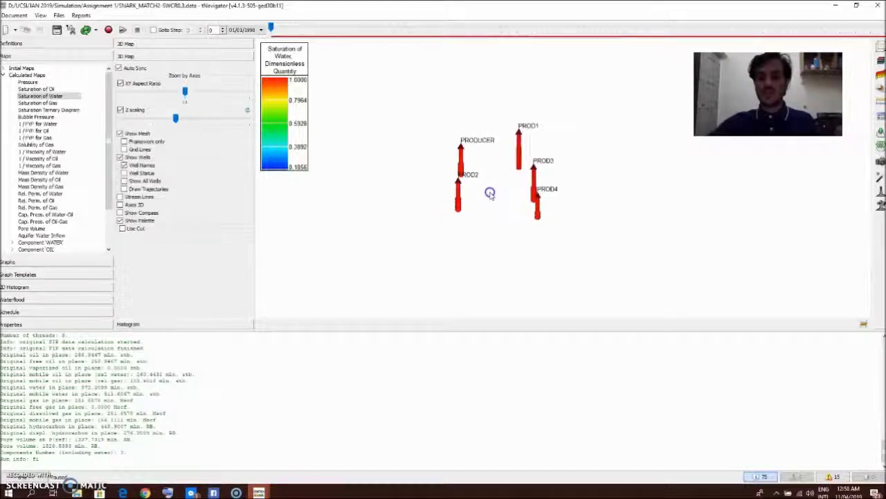
Reopen the Slicing settings and show X slices 1, 2, 3 and 4 of the water saturation grid
{"action": "left_click", "coordinate": [879, 61]}
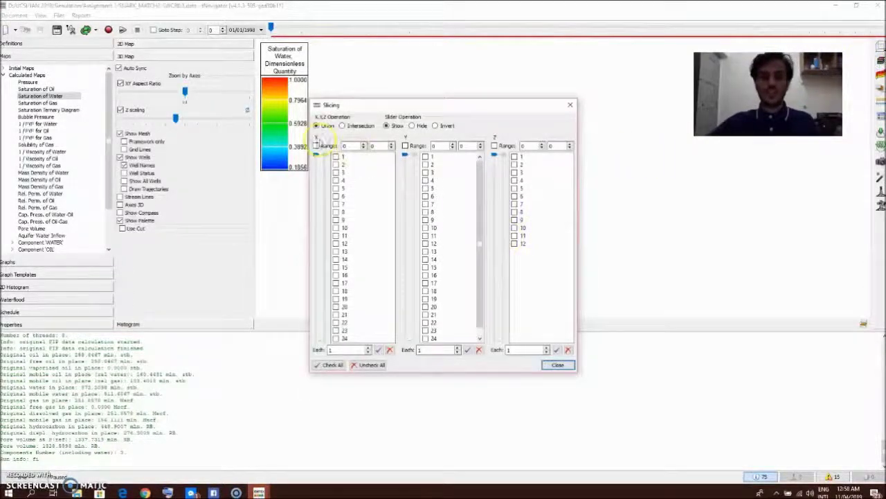
{"action": "left_click", "coordinate": [336, 157]}
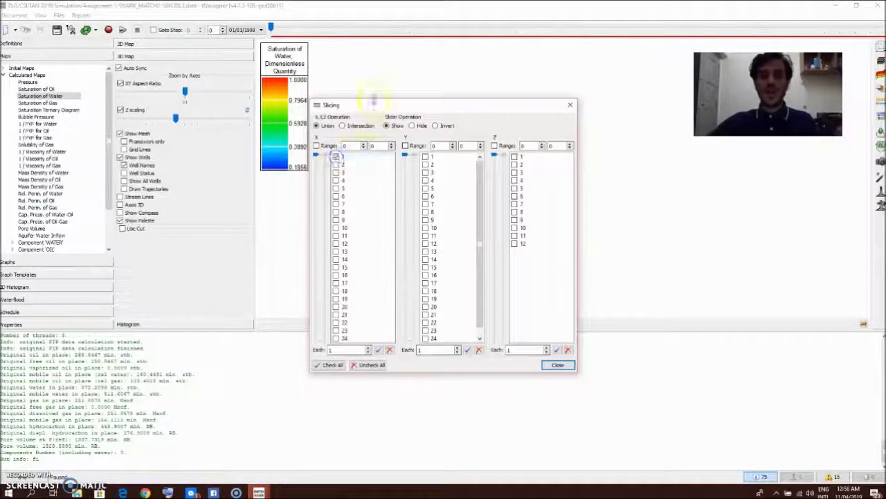
{"action": "left_click_drag", "start_coordinate": [371, 108], "coordinate": [175, 98]}
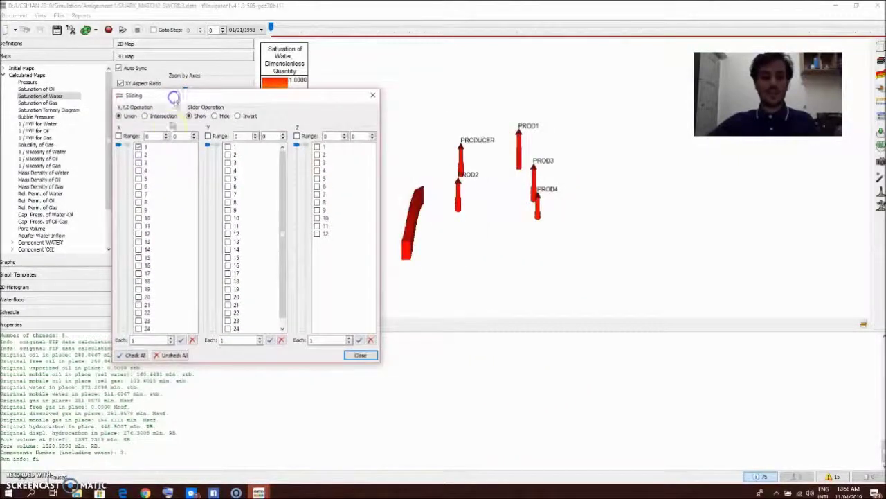
{"action": "left_click_drag", "start_coordinate": [328, 95], "coordinate": [306, 91]}
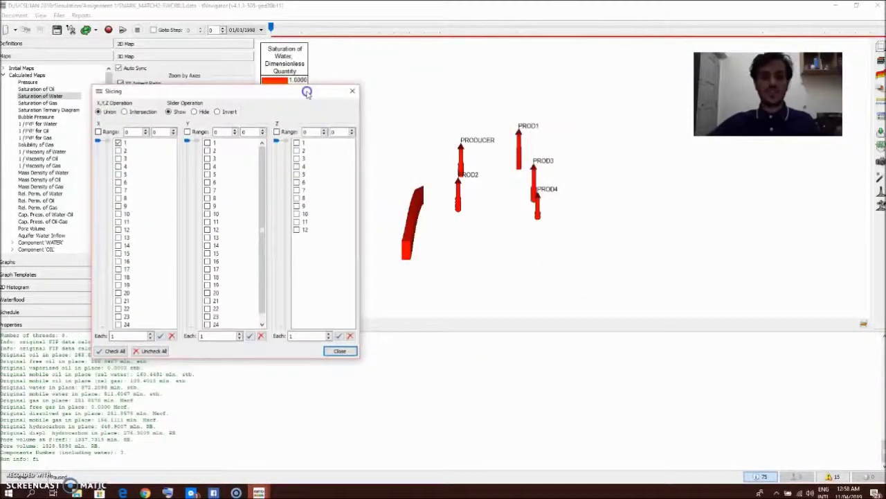
{"action": "left_click", "coordinate": [149, 150]}
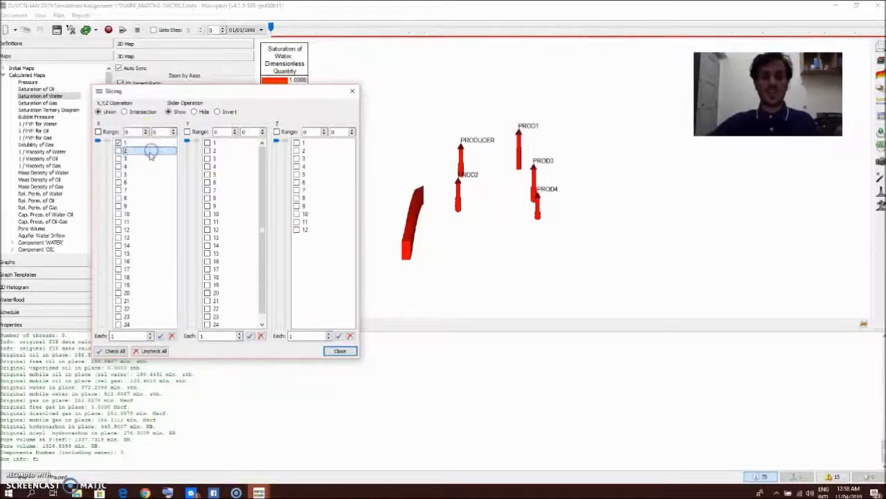
{"action": "left_click", "coordinate": [142, 153]}
{"action": "left_click", "coordinate": [118, 150]}
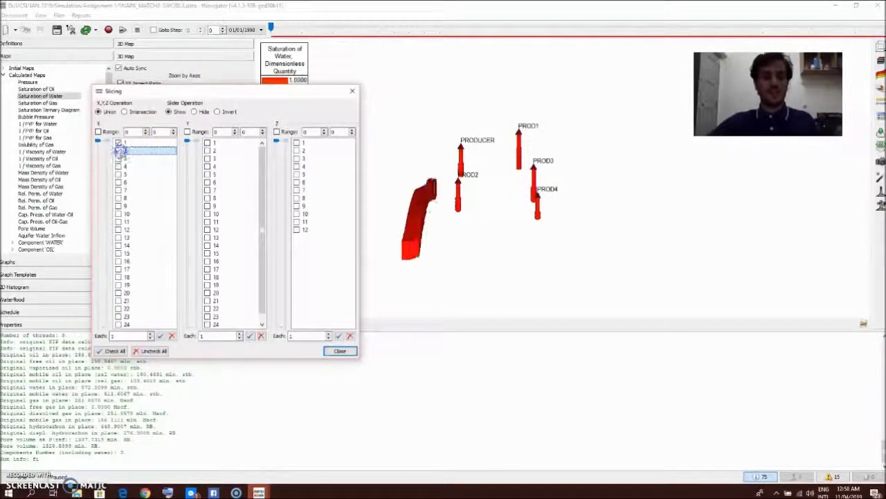
{"action": "left_click", "coordinate": [118, 159]}
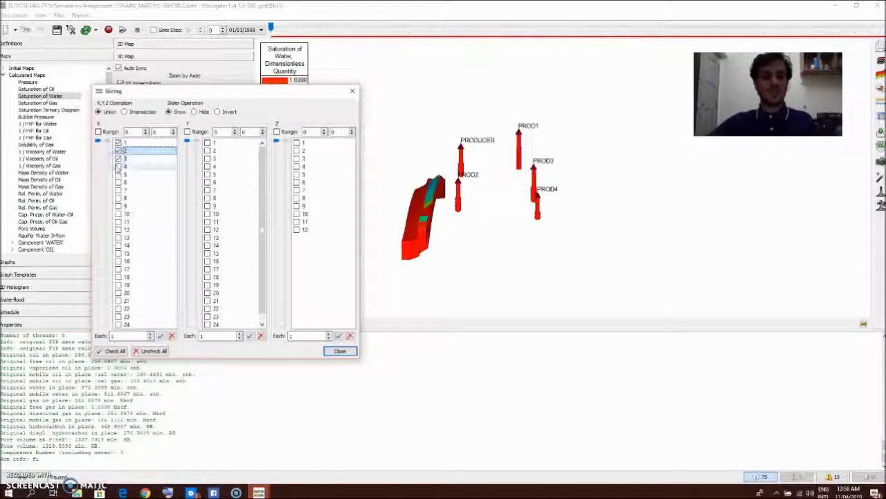
{"action": "left_click", "coordinate": [118, 166]}
Hide X slices 1 to 3 so that only X slice 4 stays selected
{"action": "left_click", "coordinate": [117, 142]}
{"action": "left_click", "coordinate": [117, 156]}
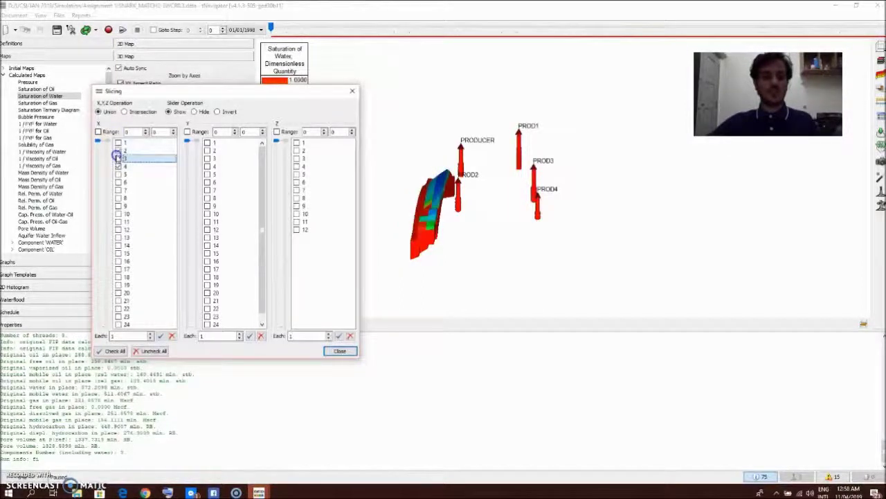
Hide the remaining X slices and show only Z slice 1 of the water saturation grid
{"action": "left_click", "coordinate": [118, 150]}
{"action": "left_click", "coordinate": [118, 158]}
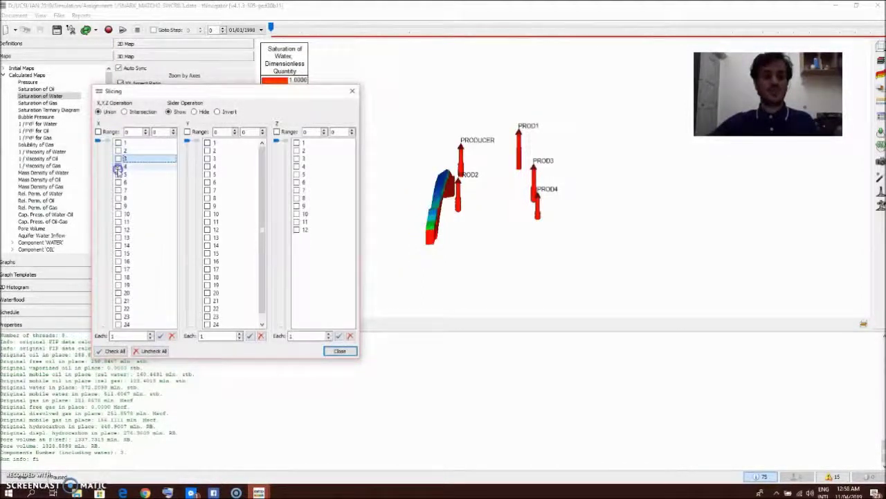
{"action": "left_click", "coordinate": [118, 166]}
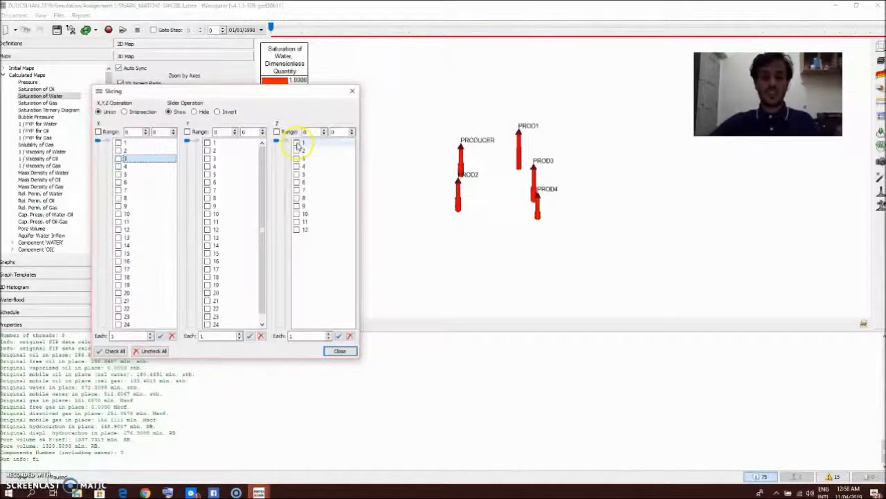
{"action": "left_click", "coordinate": [297, 143]}
{"action": "key", "text": "Escape"}
{"action": "left_click_drag", "start_coordinate": [415, 190], "coordinate": [428, 175]}
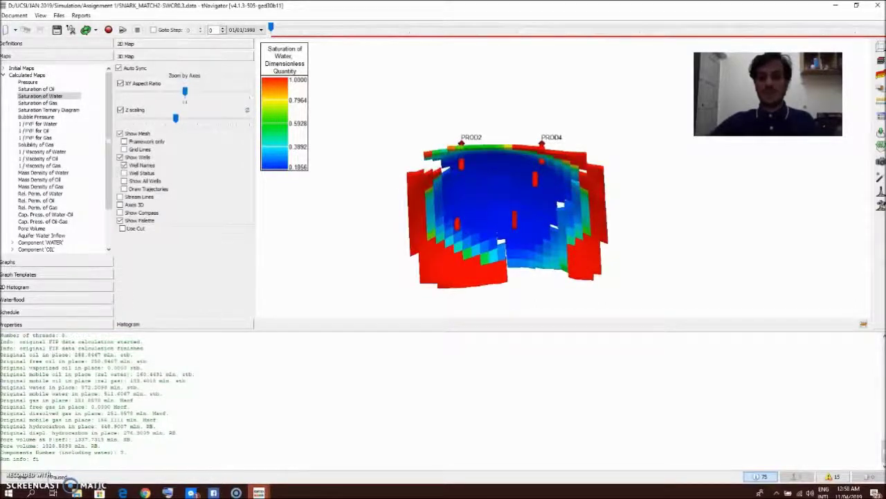
Reopen the Slicing settings and add Z slices 2 through 8 to the water saturation display
{"action": "left_click", "coordinate": [881, 61]}
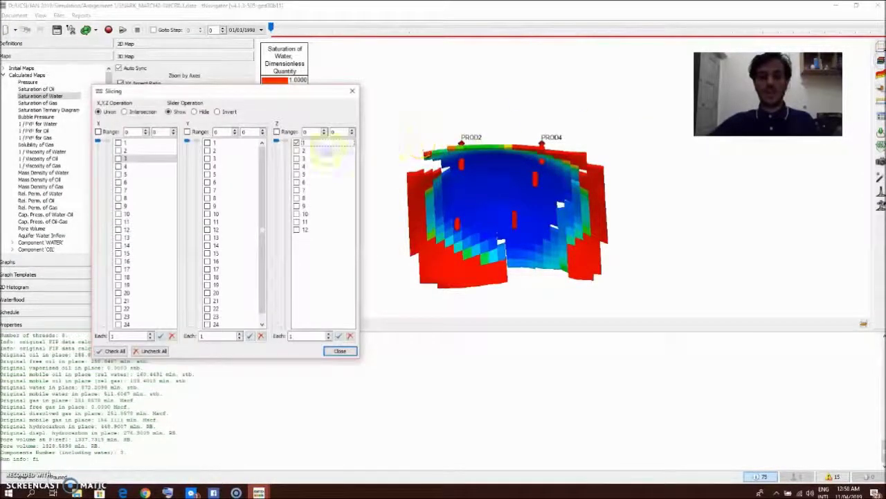
{"action": "left_click", "coordinate": [296, 151]}
{"action": "left_click", "coordinate": [296, 158]}
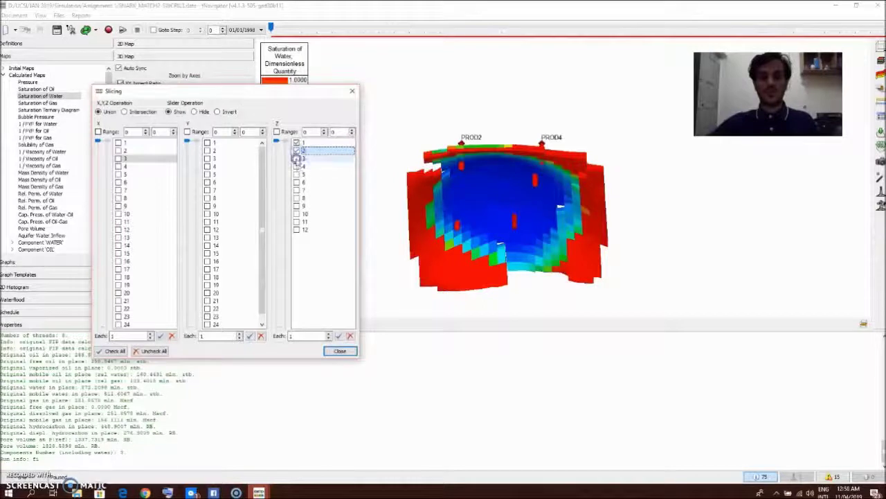
{"action": "left_click", "coordinate": [296, 167]}
{"action": "left_click", "coordinate": [297, 175]}
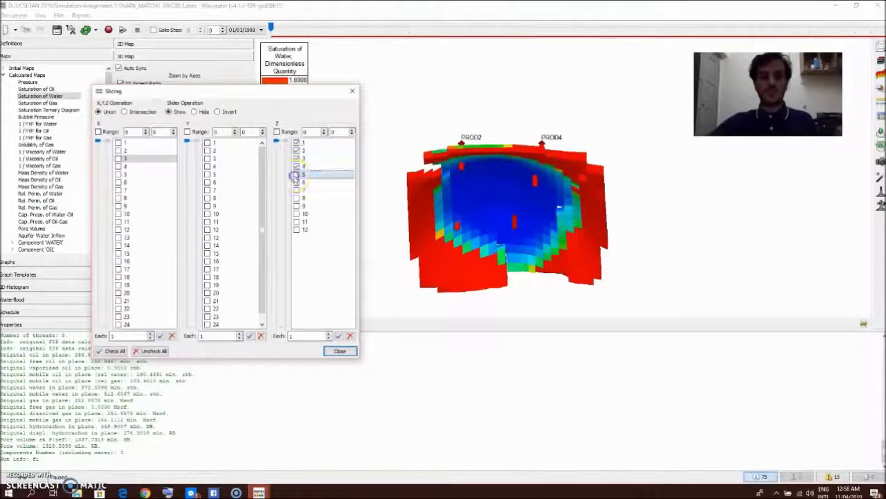
{"action": "left_click", "coordinate": [297, 182]}
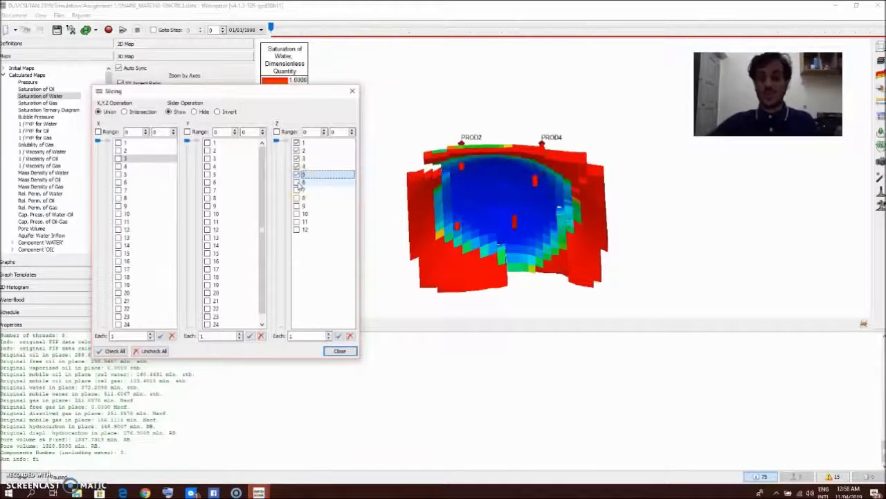
{"action": "left_click", "coordinate": [297, 190]}
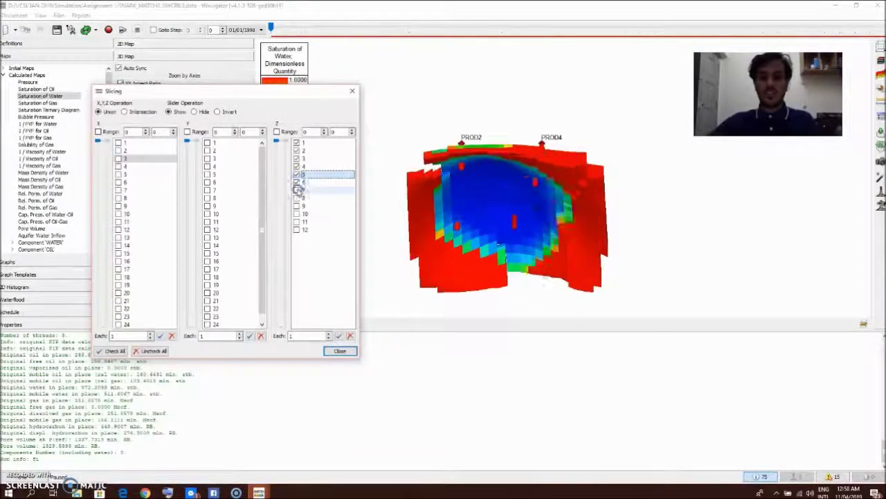
{"action": "left_click", "coordinate": [297, 198]}
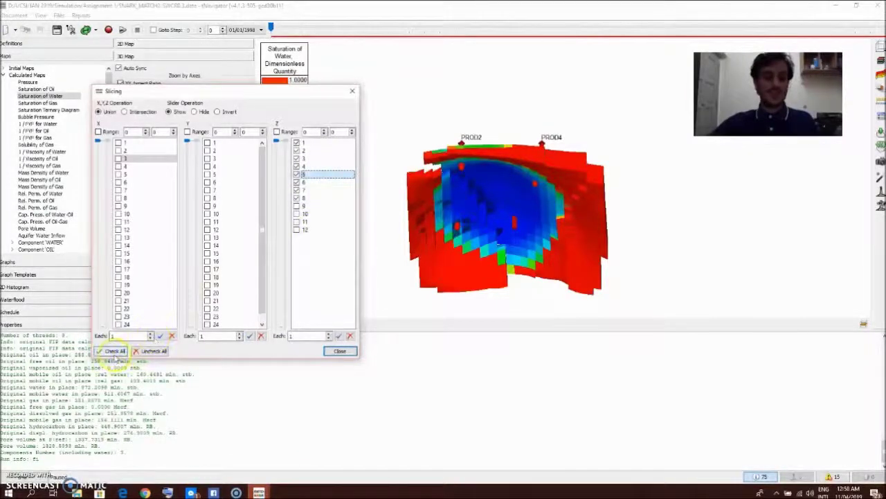
Show all X, Y and Z slices again, close the Slicing settings and inspect the complete water saturation grid
{"action": "left_click", "coordinate": [114, 351]}
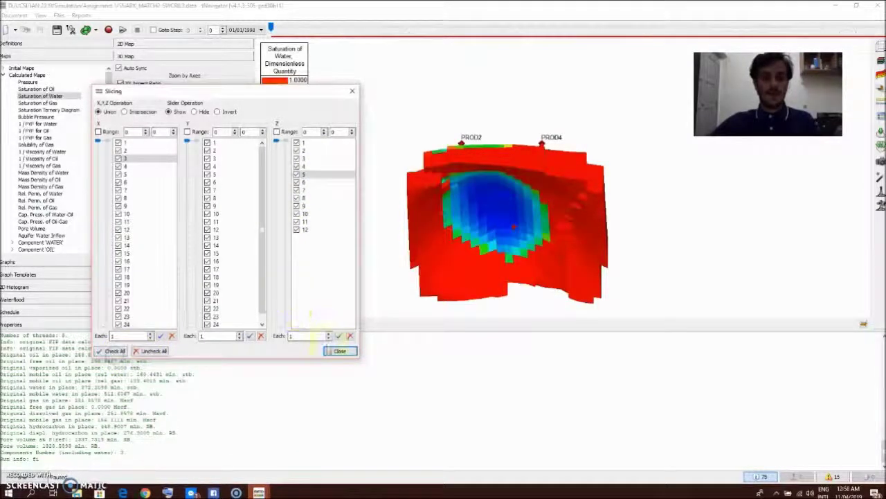
{"action": "left_click", "coordinate": [339, 351]}
{"action": "mouse_move", "coordinate": [493, 161]}
{"action": "left_mouse_down"}
{"action": "mouse_move", "coordinate": [495, 111]}
{"action": "mouse_move", "coordinate": [500, 158]}
{"action": "mouse_move", "coordinate": [495, 147]}
{"action": "mouse_move", "coordinate": [524, 139]}
{"action": "mouse_move", "coordinate": [496, 149]}
{"action": "left_mouse_up"}
{"action": "left_click", "coordinate": [494, 144]}
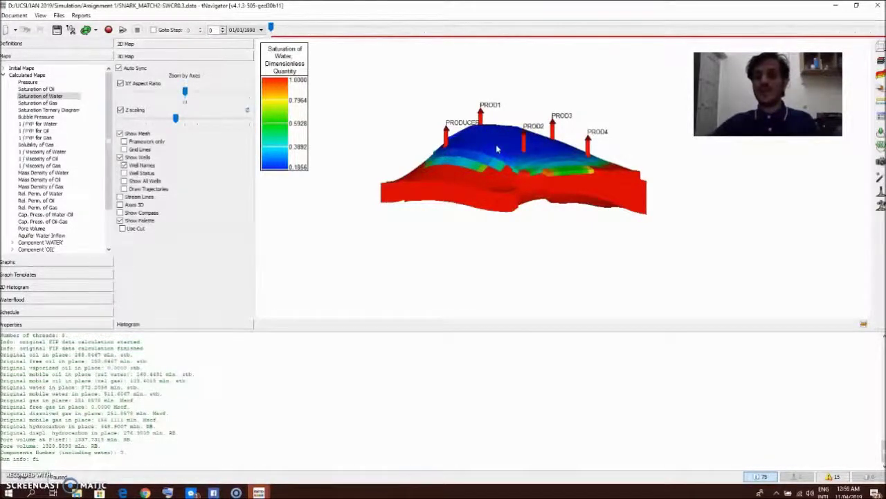
{"action": "mouse_move", "coordinate": [525, 142]}
{"action": "left_mouse_down"}
{"action": "mouse_move", "coordinate": [534, 134]}
{"action": "mouse_move", "coordinate": [510, 139]}
{"action": "left_mouse_up"}
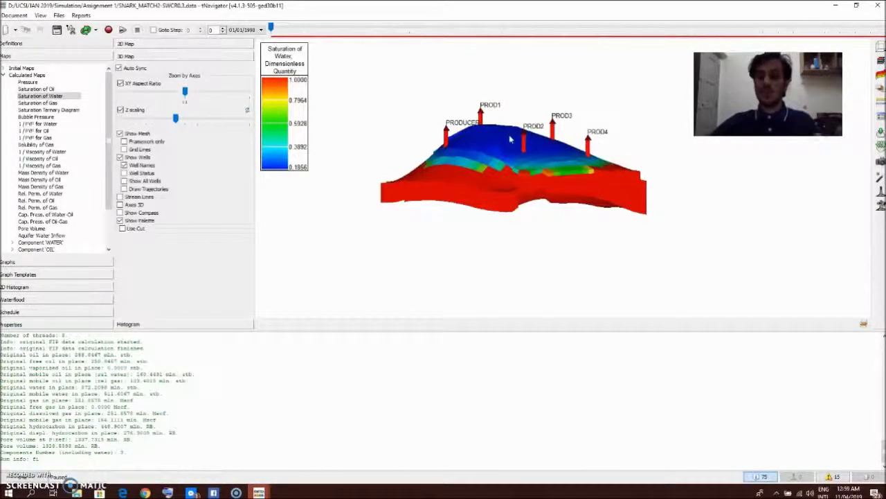
{"action": "mouse_move", "coordinate": [510, 139]}
{"action": "left_mouse_down"}
{"action": "mouse_move", "coordinate": [526, 138]}
{"action": "mouse_move", "coordinate": [506, 145]}
{"action": "left_mouse_up"}
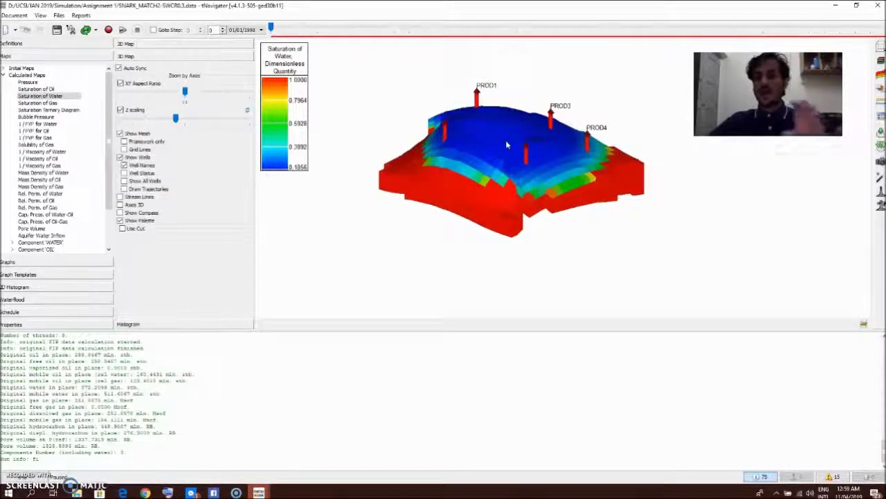
{"action": "left_click_drag", "start_coordinate": [525, 146], "coordinate": [528, 143]}
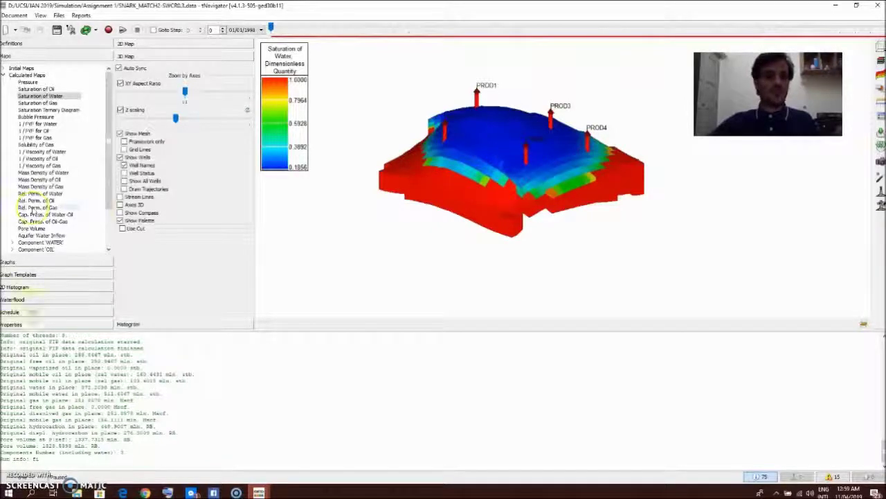
View the Production Rates, Production Totals and Hist. vs Calc. graph templates for the PRODUCER well
{"action": "left_click", "coordinate": [30, 274]}
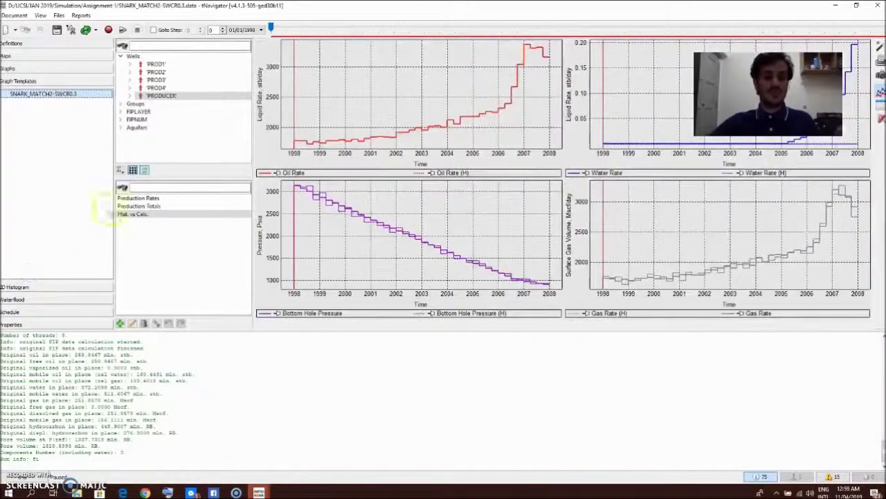
{"action": "left_click", "coordinate": [154, 198]}
{"action": "left_click", "coordinate": [149, 206]}
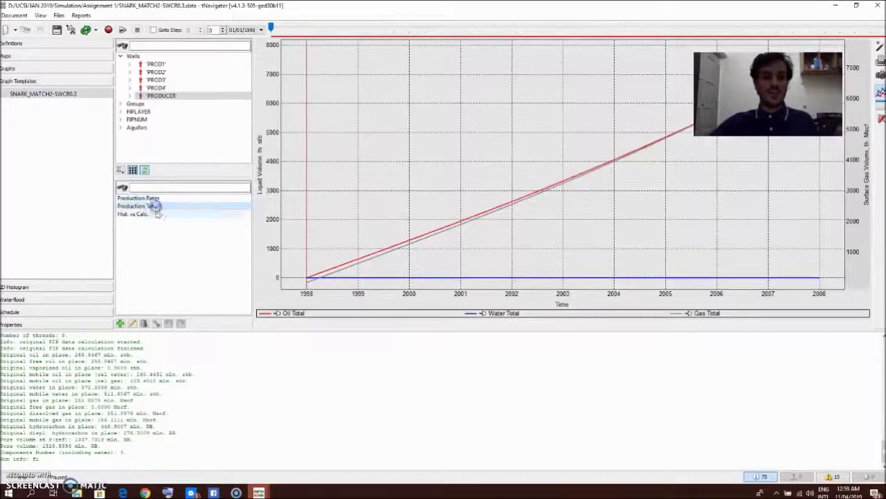
{"action": "left_click", "coordinate": [154, 213]}
{"action": "left_click", "coordinate": [159, 279]}
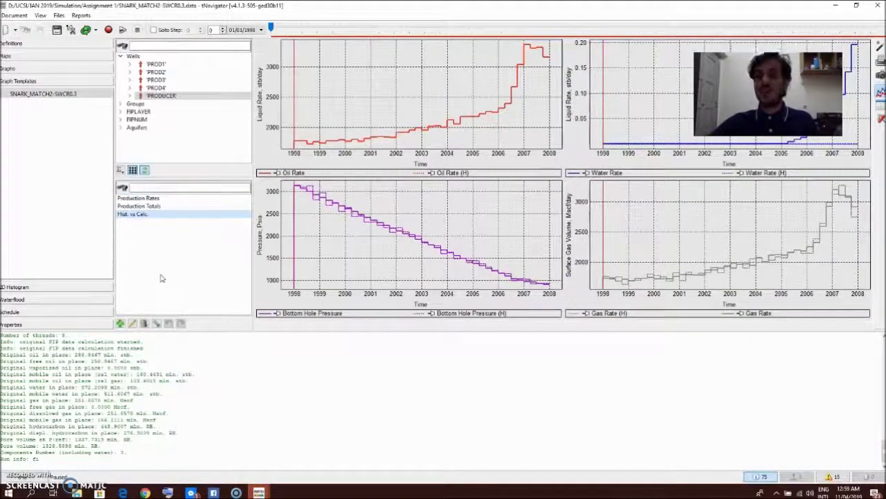
Add a new graph template, search its parameters for OIL RATE and plot Oil Rate for the PRODUCER well
{"action": "left_click", "coordinate": [121, 322]}
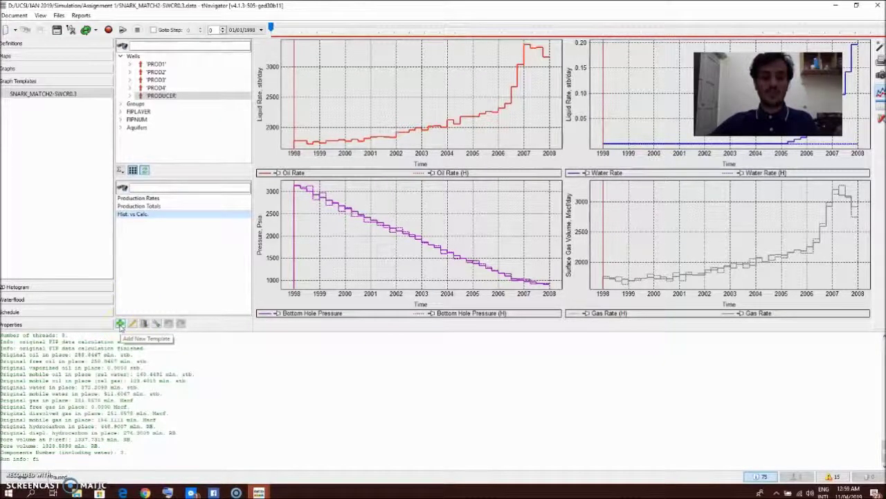
{"action": "left_click", "coordinate": [121, 324]}
{"action": "left_click", "coordinate": [147, 220]}
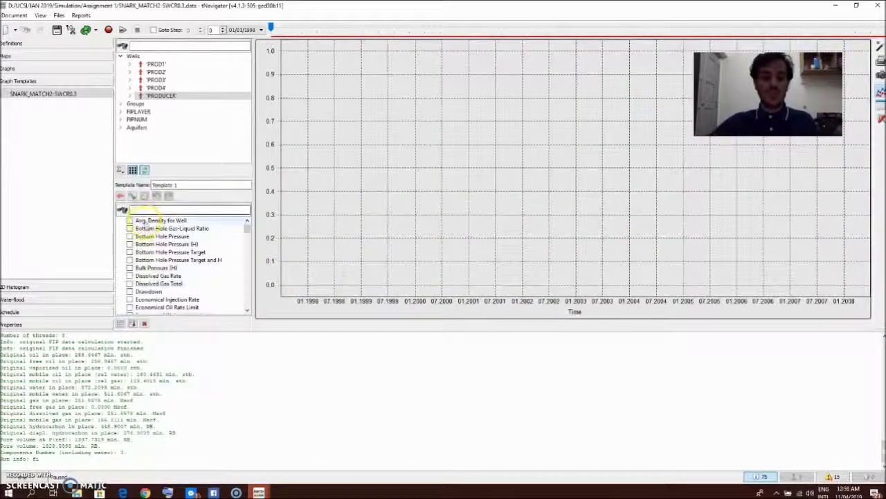
{"action": "left_click", "coordinate": [192, 210]}
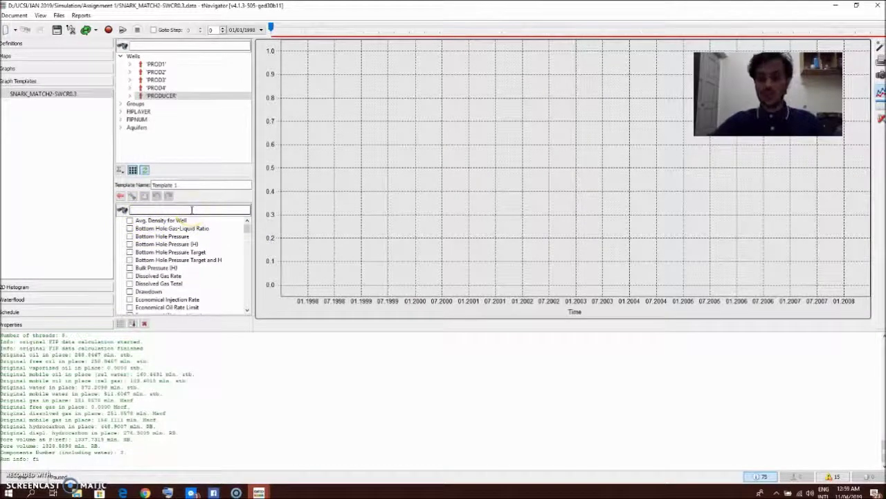
{"action": "type", "text": "Oil"}
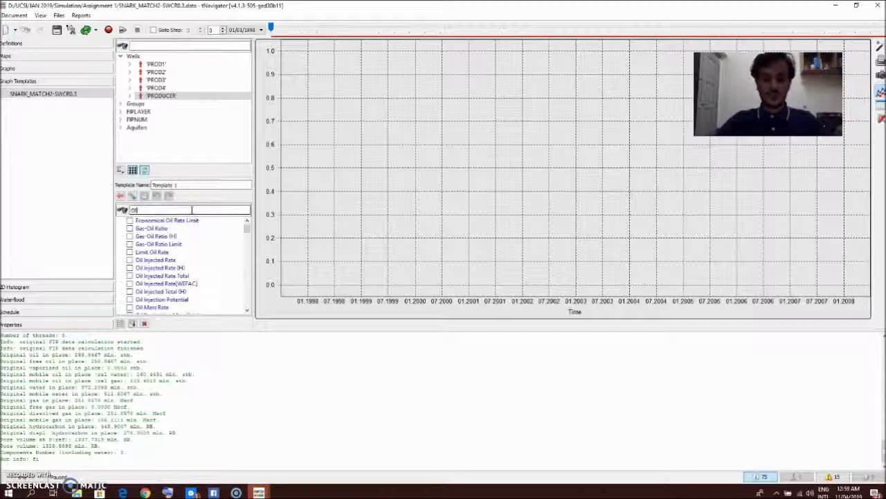
{"action": "type", "text": " RATE"}
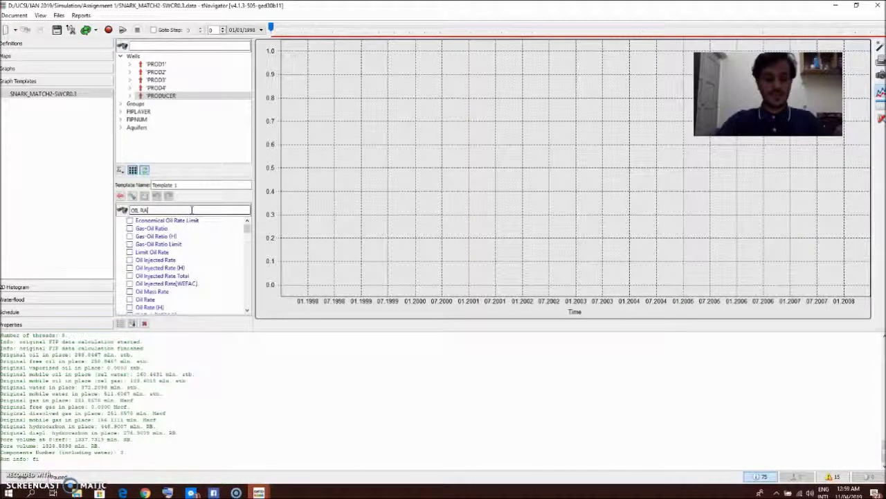
{"action": "left_click", "coordinate": [185, 279]}
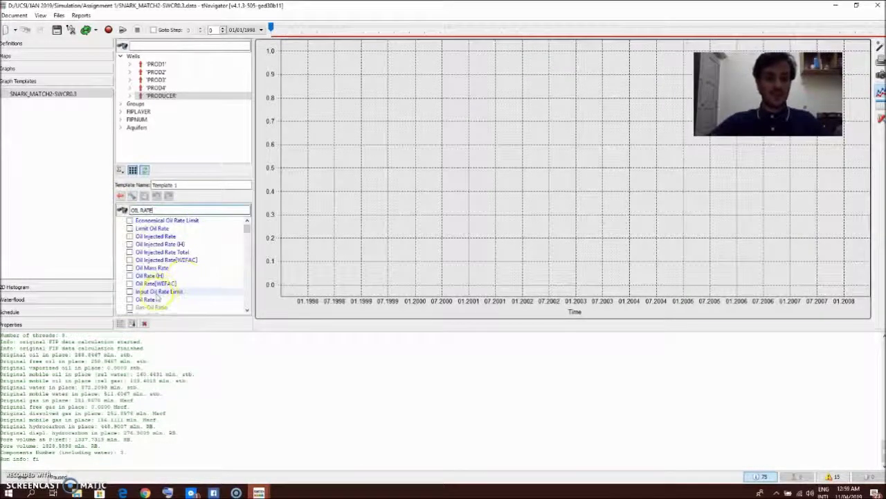
{"action": "left_click", "coordinate": [149, 299]}
Search the template parameters for WATER RATE and add the Water Rate curve to the graph
{"action": "left_click", "coordinate": [122, 210]}
{"action": "type", "text": "WATER"}
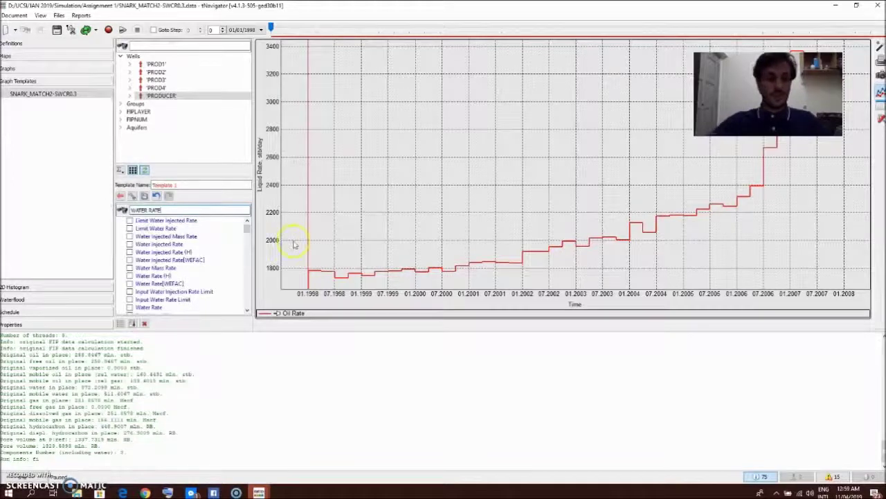
{"action": "left_click", "coordinate": [166, 307]}
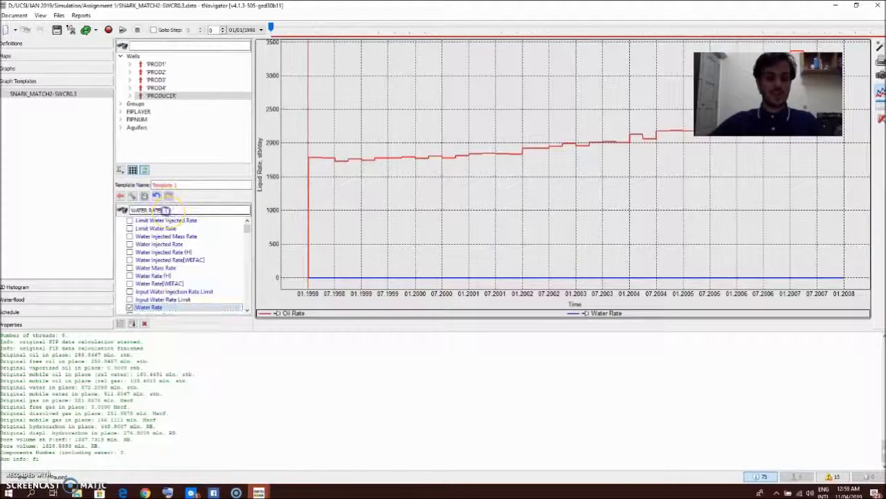
{"action": "type", "text": "BH"}
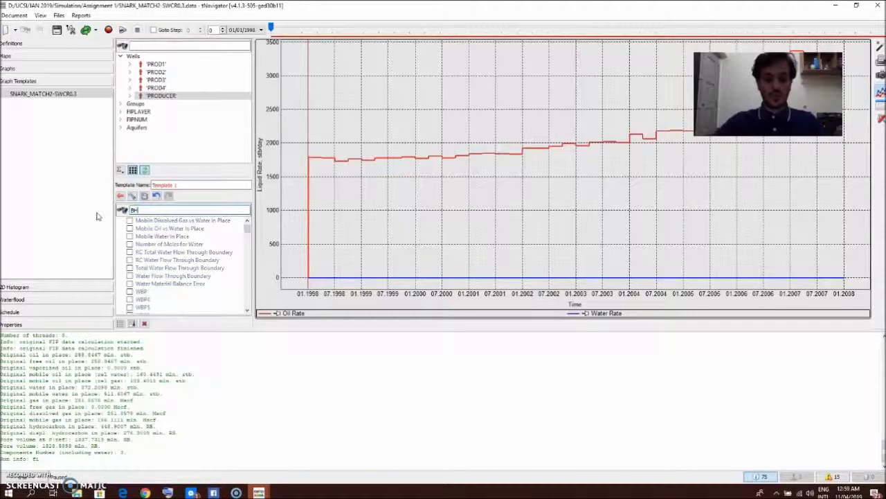
{"action": "type", "text": "P"}
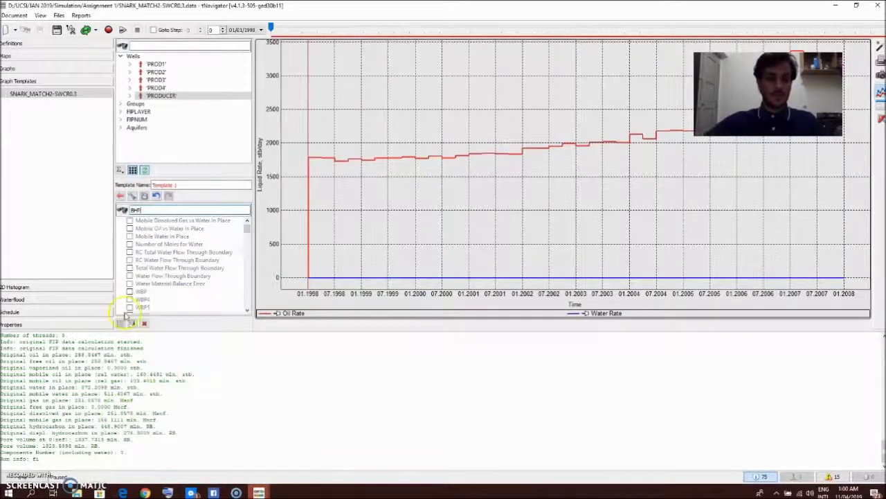
{"action": "key", "text": "BackSpace"}
{"action": "key", "text": "BackSpace"}
{"action": "key", "text": "BackSpace"}
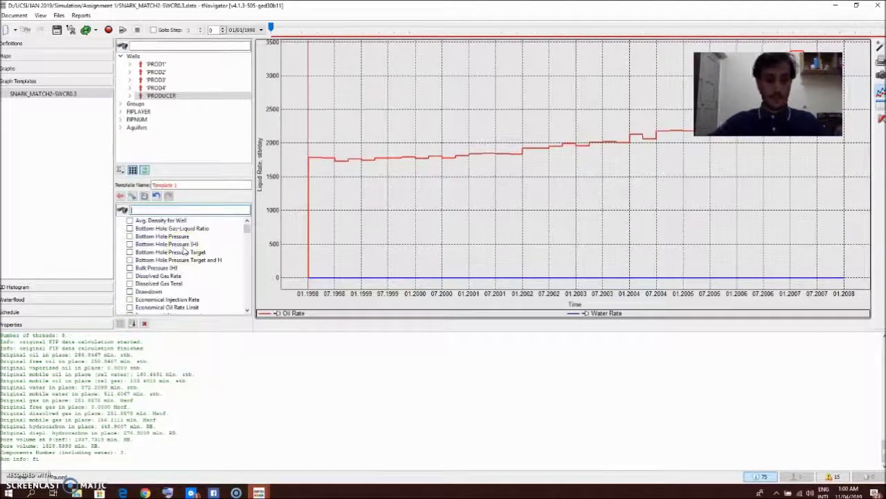
Search the template parameters for GAS RATE and add the Gas Rate curve to the graph
{"action": "type", "text": "GAS RATE"}
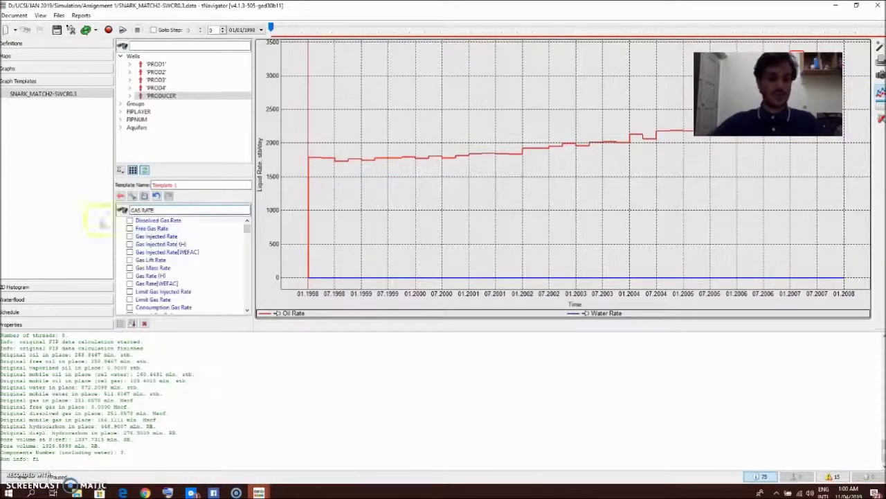
{"action": "scroll", "coordinate": [174, 280], "scroll_direction": "down", "scroll_amount": 2}
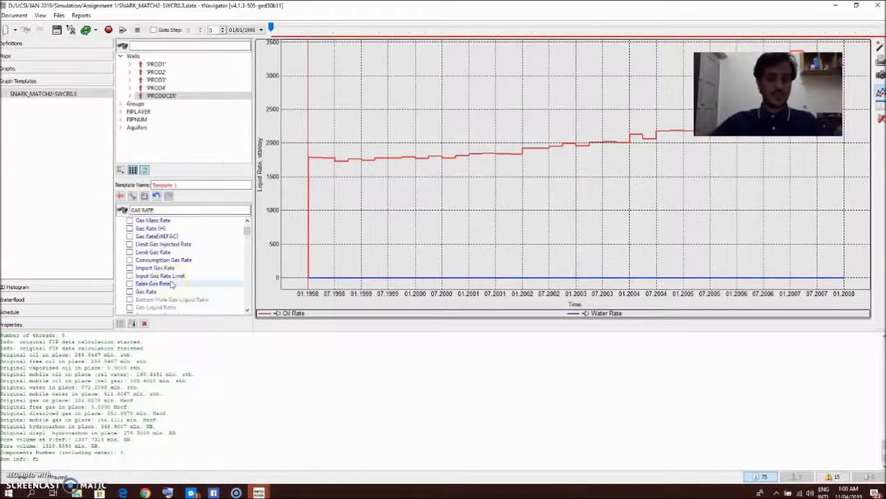
{"action": "scroll", "coordinate": [173, 284], "scroll_direction": "down", "scroll_amount": 1}
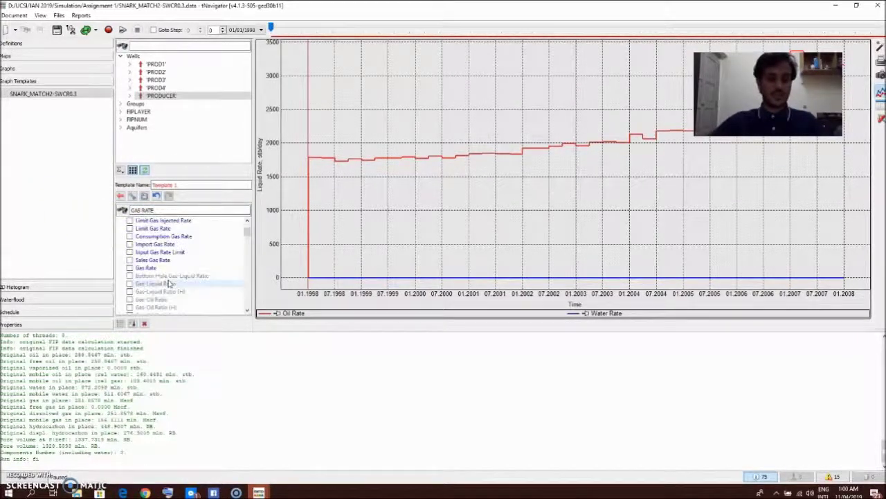
{"action": "left_click", "coordinate": [146, 268]}
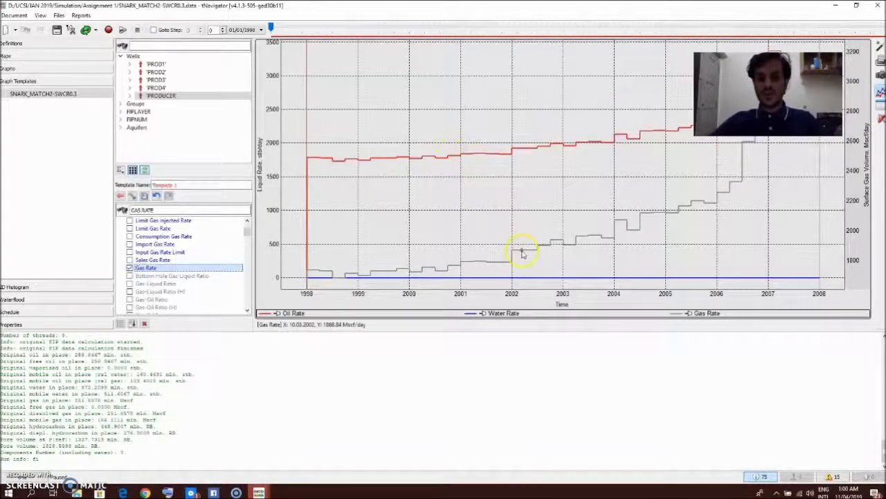
Plot the oil, water and gas rates for the whole Wells group instead of the single PRODUCER well
{"action": "mouse_move", "coordinate": [527, 280]}
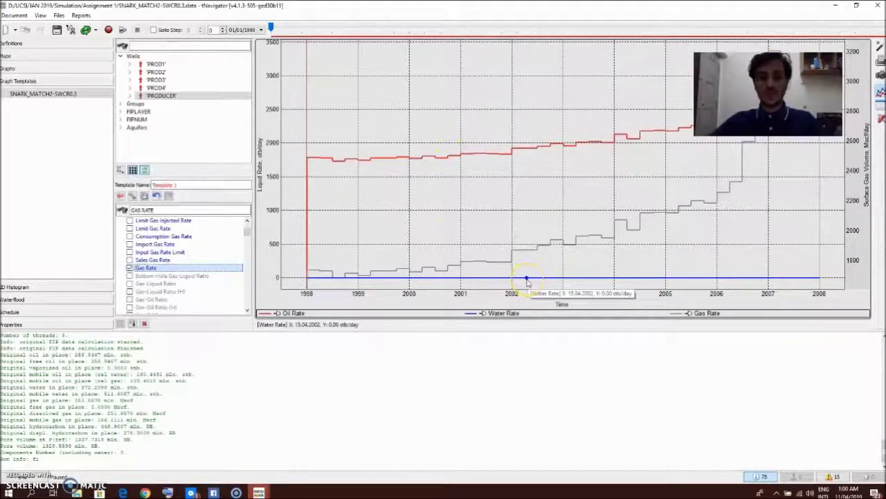
{"action": "left_click", "coordinate": [144, 56]}
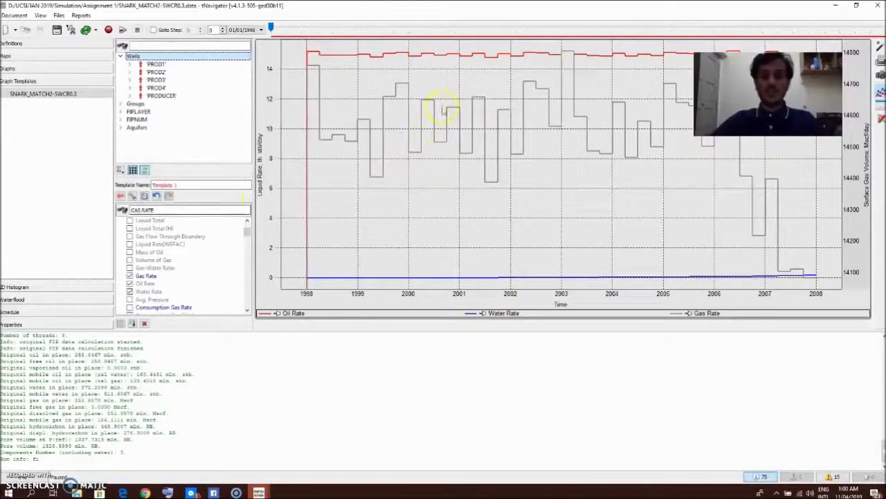
{"action": "mouse_move", "coordinate": [451, 109]}
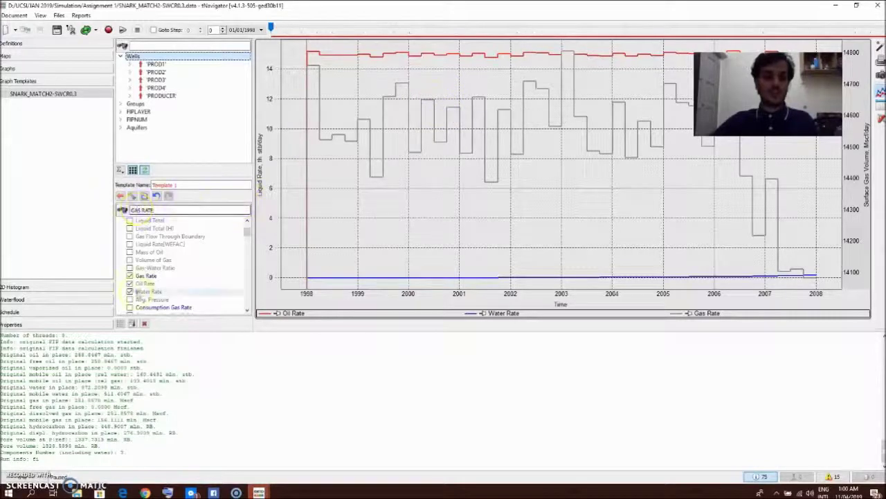
Search the template's pressure parameters for BHP, add Bottom Hole Pressure to Template 1 and save the template
{"action": "left_click", "coordinate": [121, 324]}
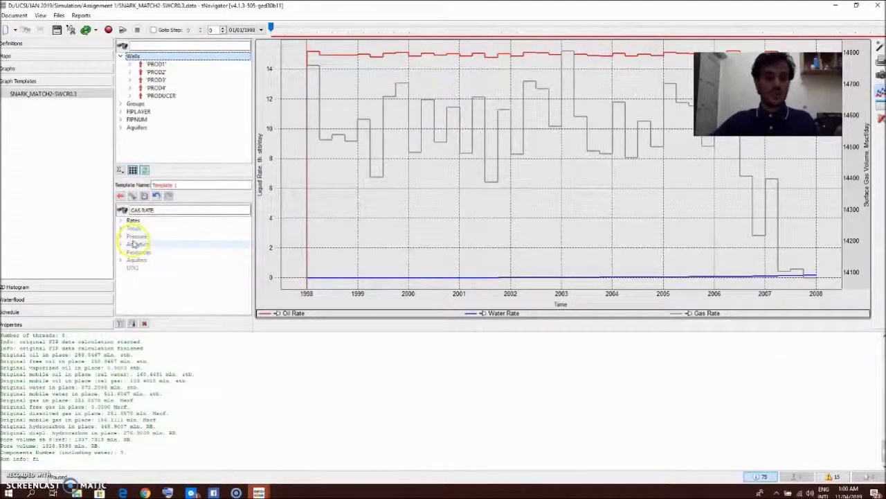
{"action": "left_click", "coordinate": [135, 236]}
{"action": "left_click", "coordinate": [121, 237]}
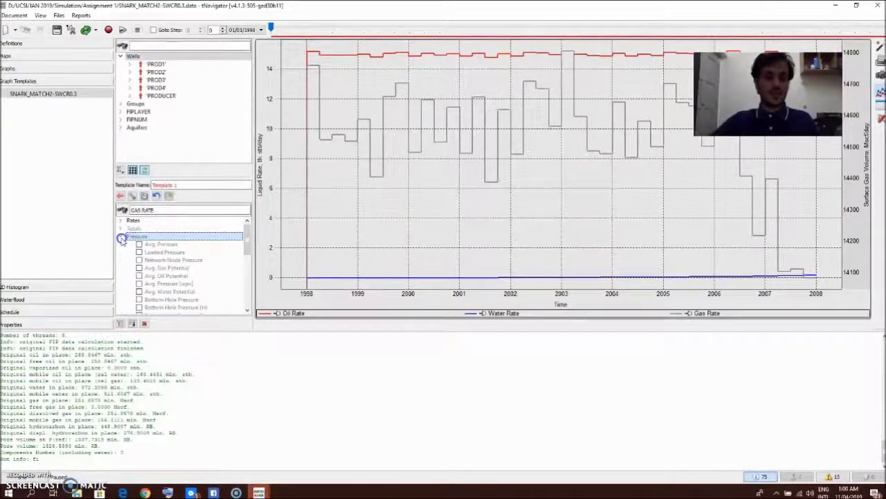
{"action": "left_click_drag", "start_coordinate": [156, 210], "coordinate": [102, 208]}
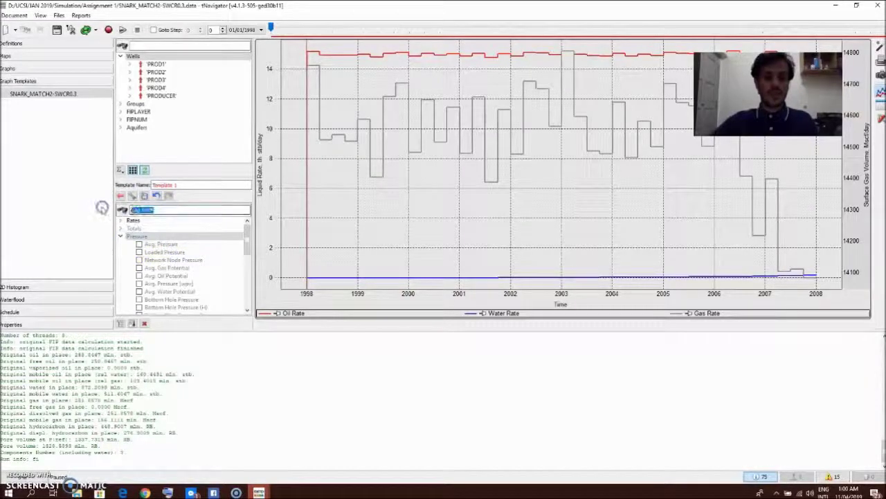
{"action": "type", "text": "BHP"}
{"action": "left_click", "coordinate": [159, 244]}
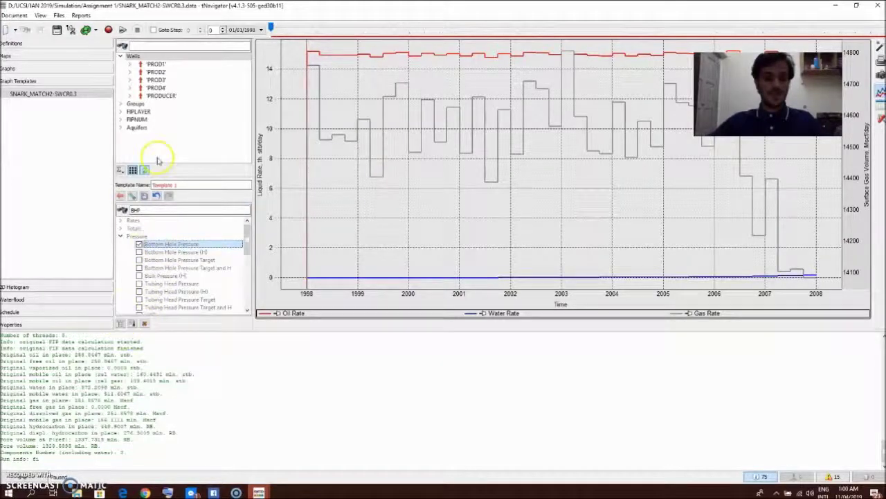
{"action": "left_click", "coordinate": [142, 196]}
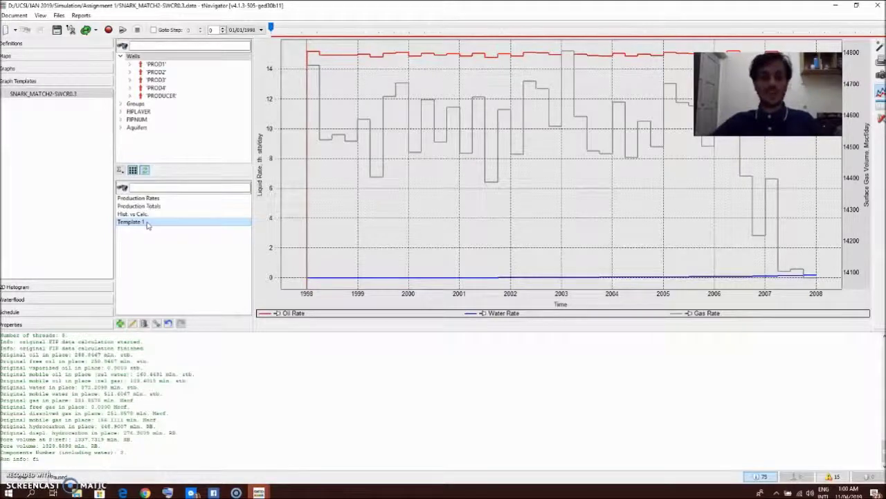
Set Template 1's layout to a 2 × 2 grid of graphs in its template options
{"action": "right_click", "coordinate": [146, 225]}
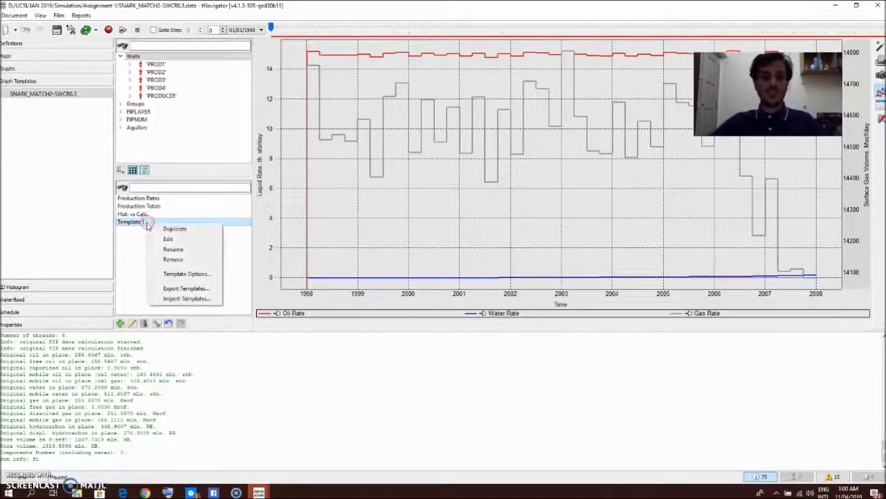
{"action": "left_click", "coordinate": [173, 275]}
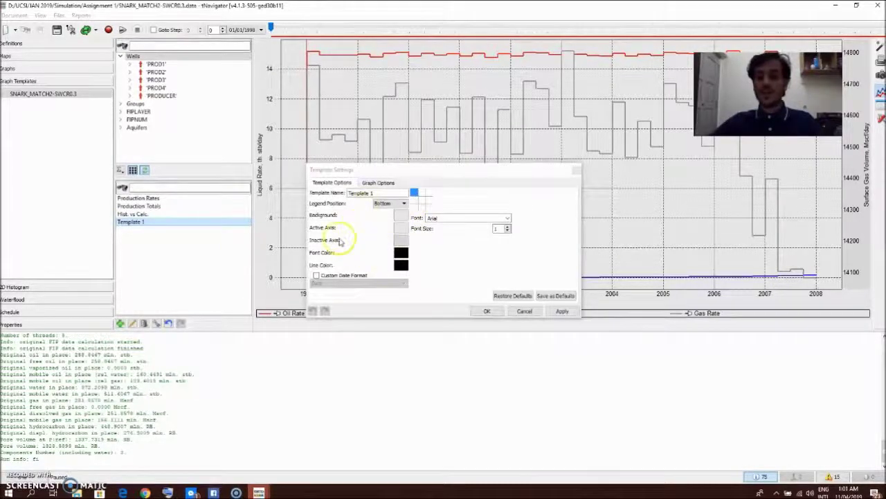
{"action": "left_click", "coordinate": [418, 197]}
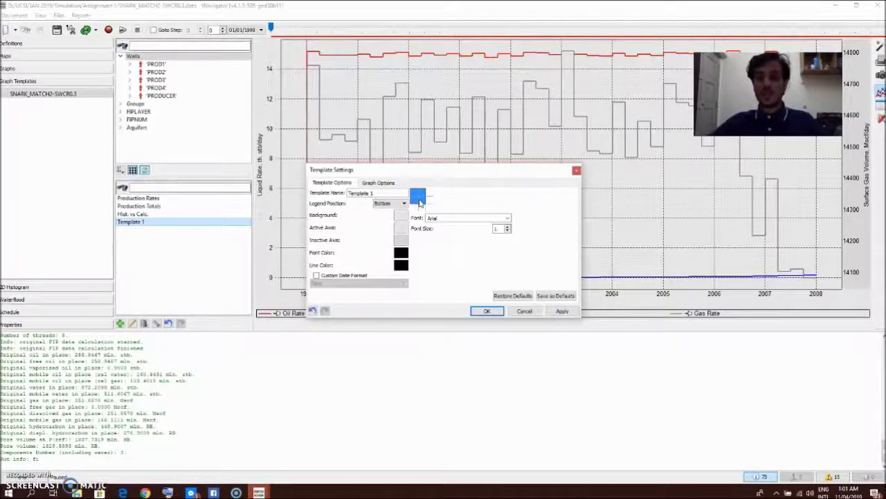
{"action": "left_click", "coordinate": [419, 201]}
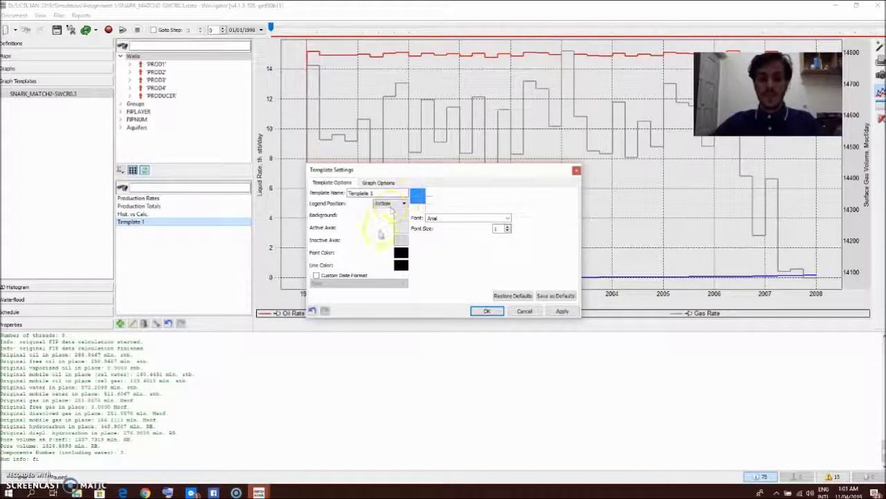
Change the background colour of Template 1's graphs to white
{"action": "left_click", "coordinate": [399, 214]}
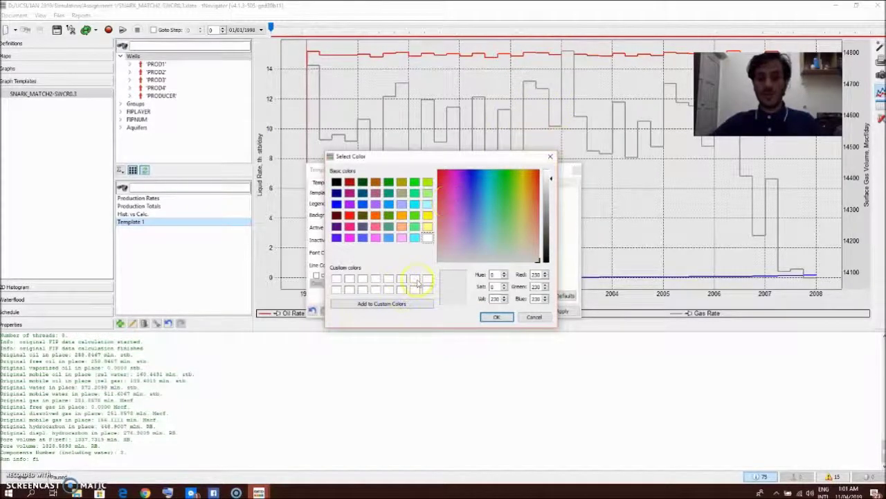
{"action": "left_click", "coordinate": [425, 278]}
{"action": "left_click", "coordinate": [492, 318]}
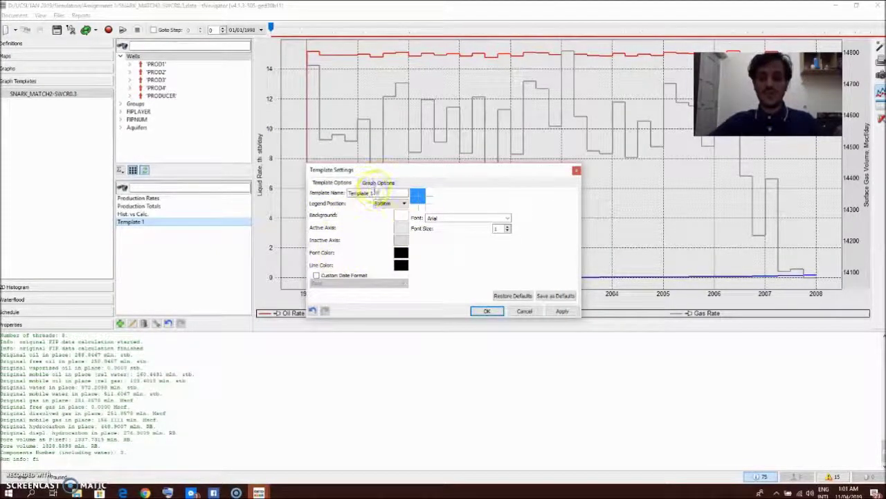
Assign Water Rate to the upper-right grid cell, Gas Rate to the lower-left and Bottom Hole Pressure to the lower-right
{"action": "left_click", "coordinate": [378, 183]}
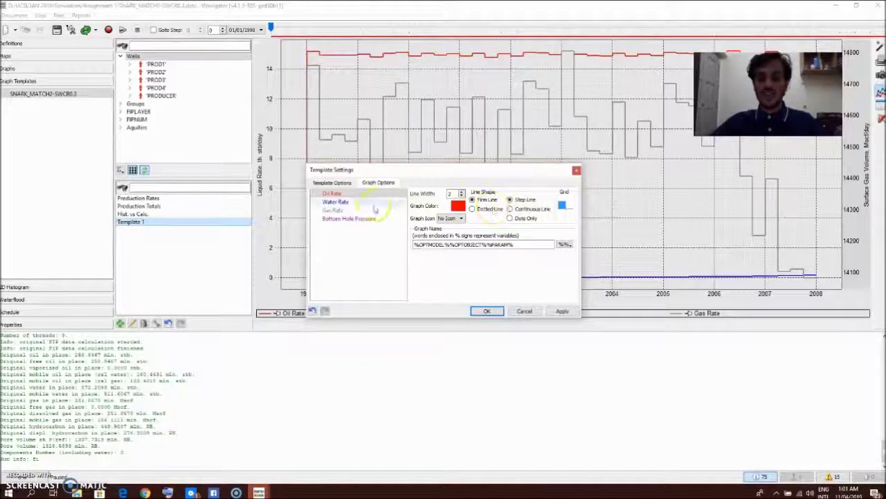
{"action": "left_click", "coordinate": [336, 201]}
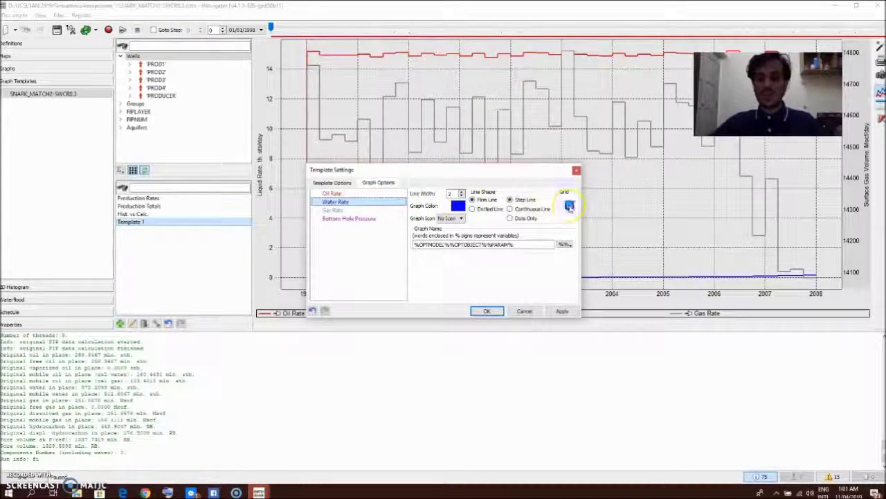
{"action": "left_click", "coordinate": [362, 209]}
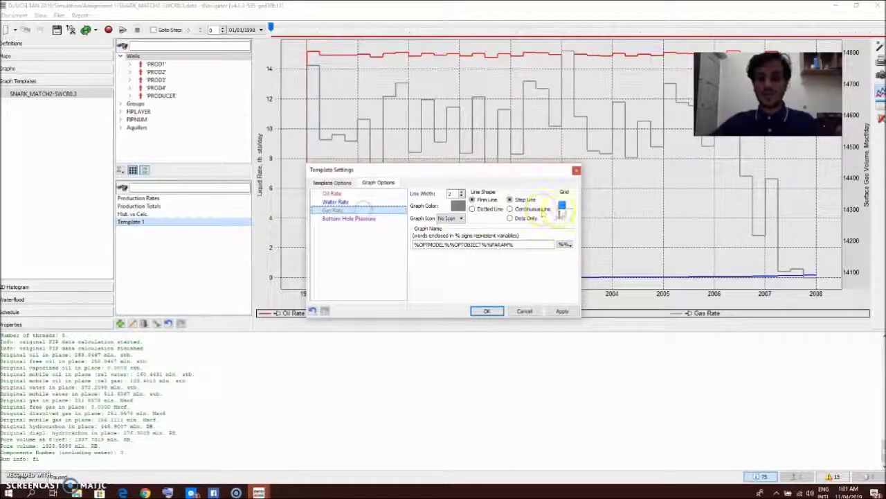
{"action": "left_click", "coordinate": [350, 219]}
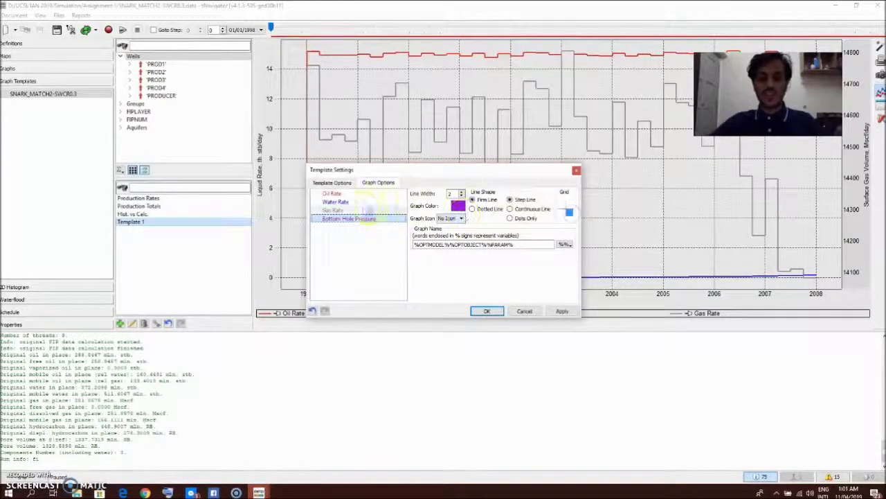
Change the Gas Rate curve's colour to black and accept the template settings
{"action": "left_click", "coordinate": [344, 210]}
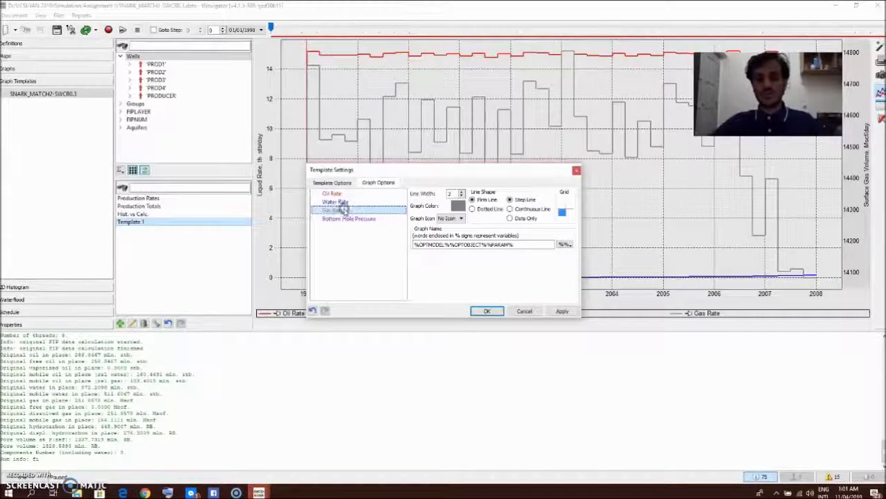
{"action": "left_click", "coordinate": [456, 205]}
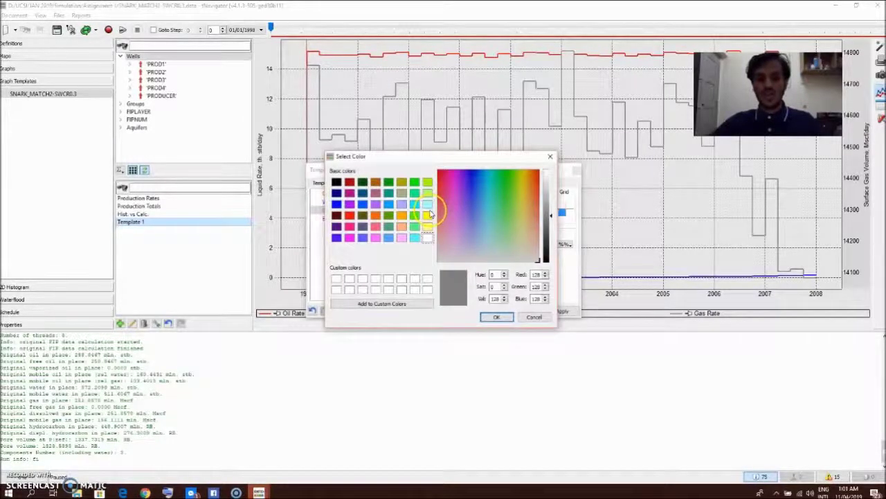
{"action": "left_click_drag", "start_coordinate": [417, 155], "coordinate": [476, 151]}
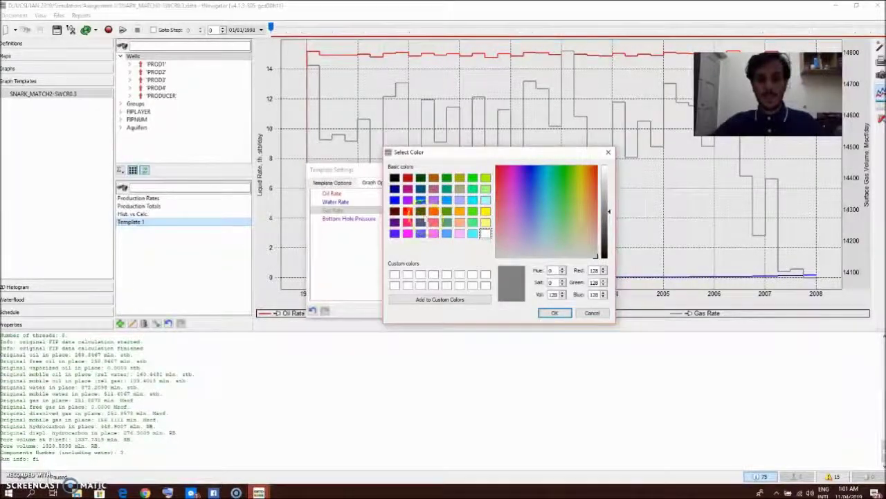
{"action": "left_click", "coordinate": [395, 178]}
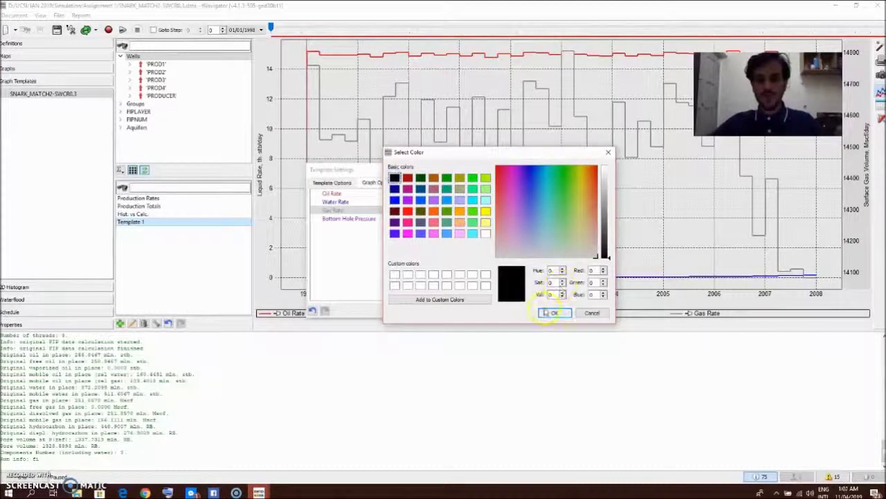
{"action": "left_click", "coordinate": [547, 313]}
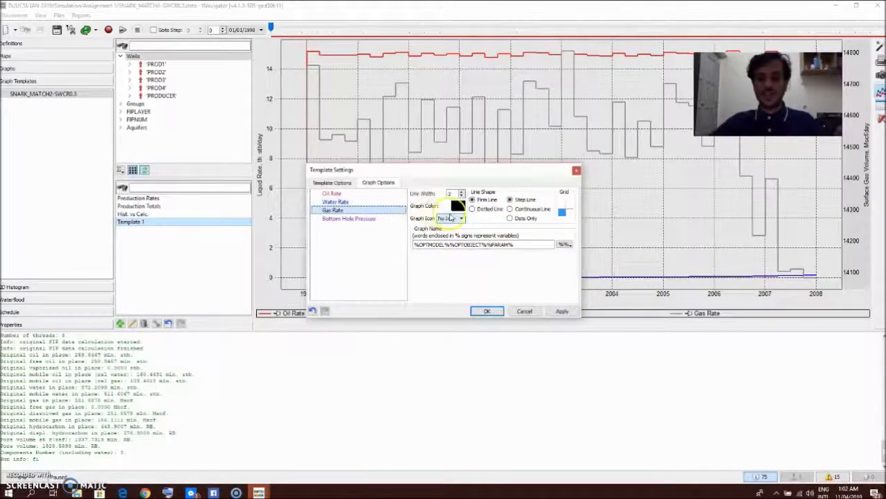
{"action": "left_click", "coordinate": [340, 182]}
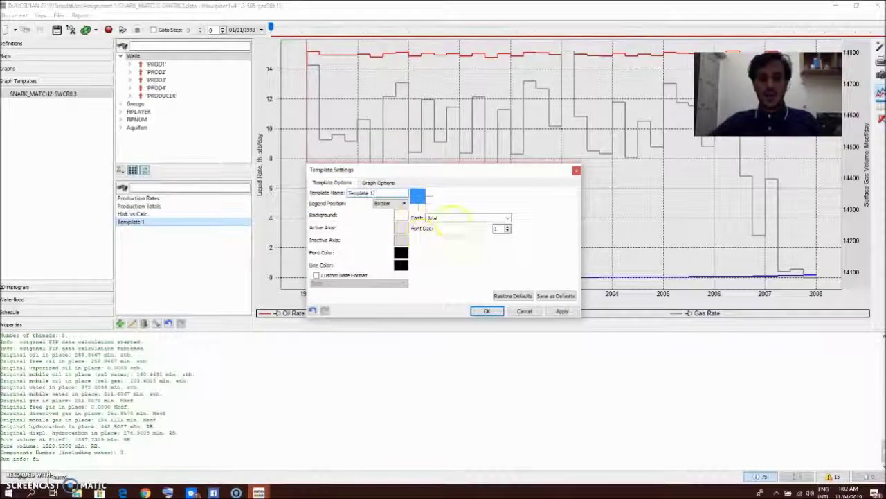
{"action": "left_click", "coordinate": [481, 311]}
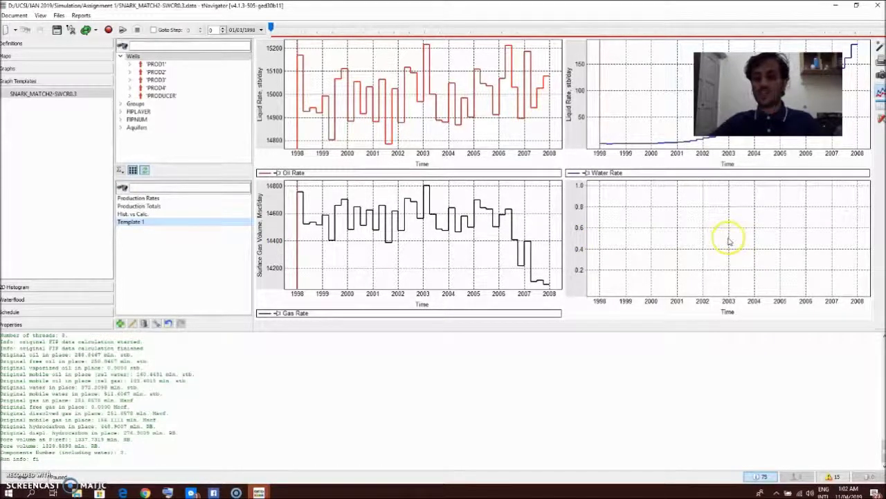
Plot the four graphs for the PROD1 well and open Template 1 for editing
{"action": "left_click", "coordinate": [190, 63]}
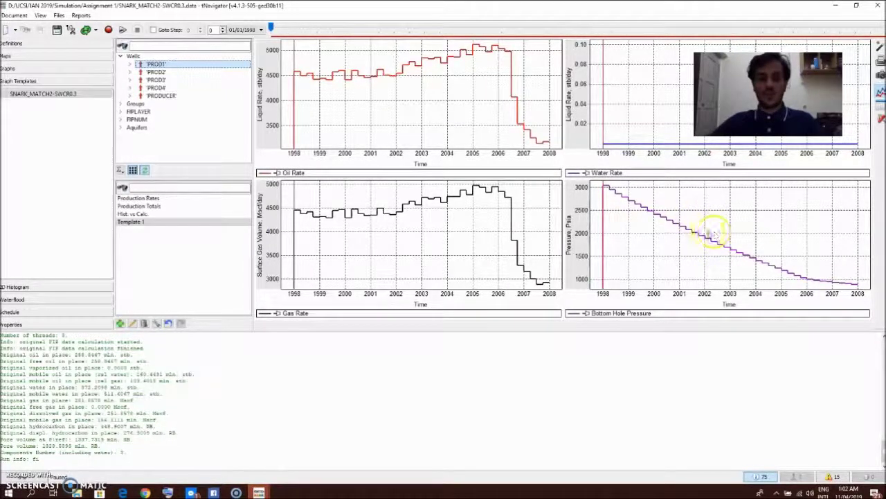
{"action": "left_click", "coordinate": [449, 100]}
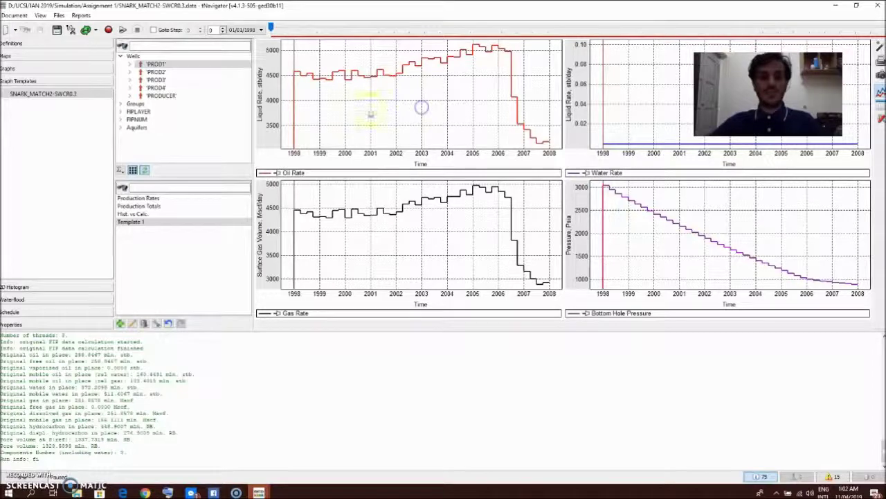
{"action": "left_click", "coordinate": [163, 223]}
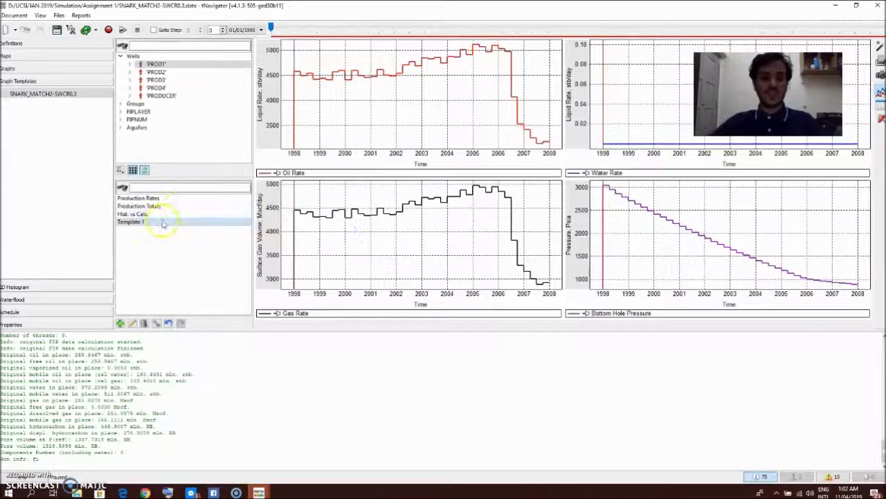
{"action": "double_click", "coordinate": [163, 223]}
{"action": "left_click", "coordinate": [174, 243]}
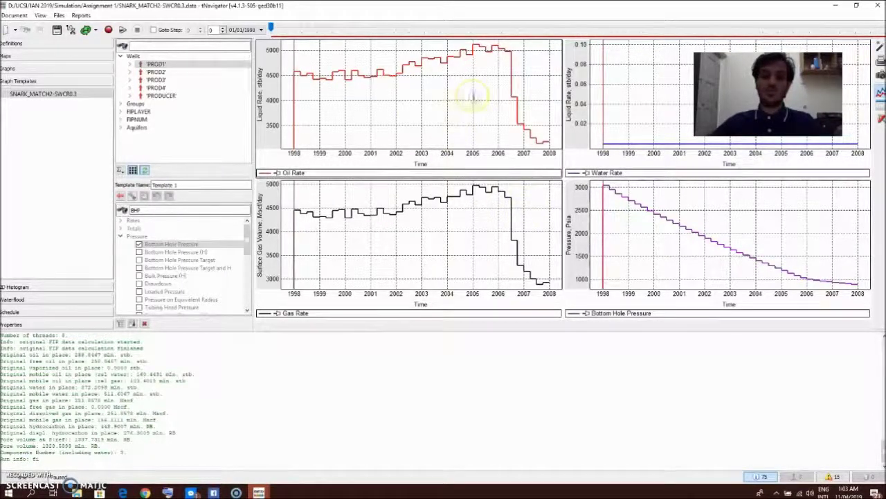
Search for OIL RATE, add Oil Rate (H) to the Oil Rate graph and move the timeline to 31/12/2007
{"action": "left_click", "coordinate": [392, 106]}
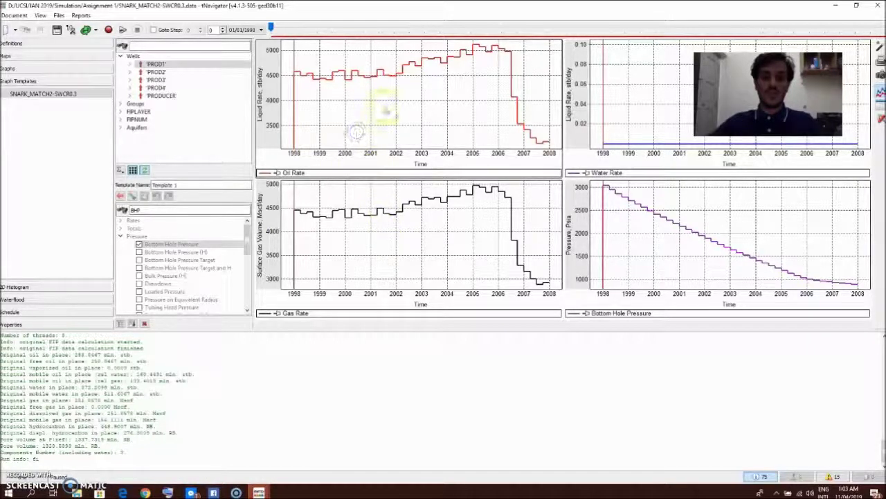
{"action": "left_click", "coordinate": [135, 220]}
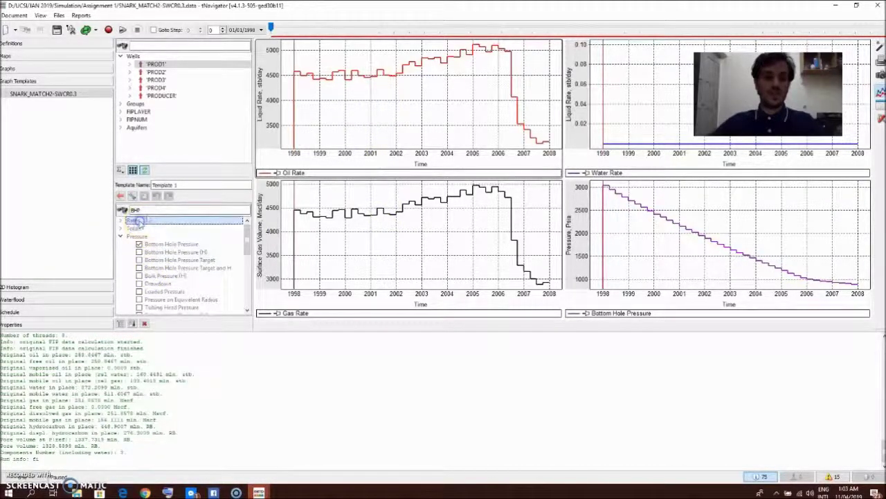
{"action": "double_click", "coordinate": [145, 220]}
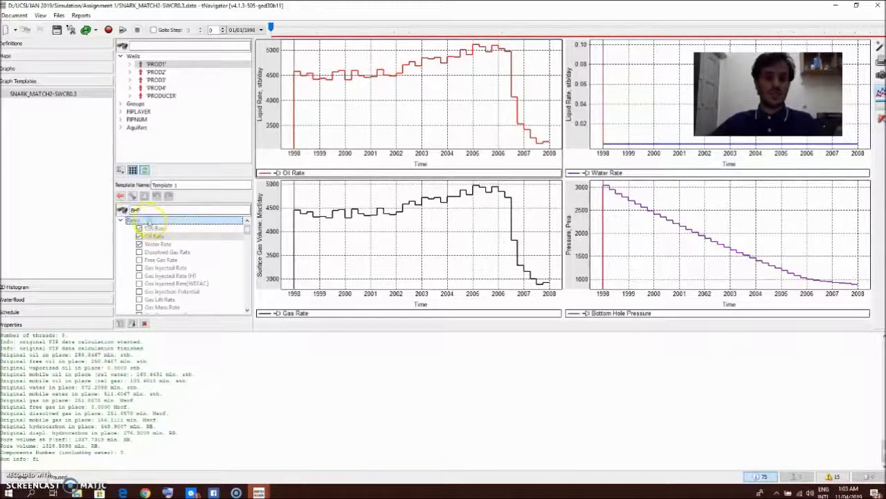
{"action": "left_click", "coordinate": [88, 206]}
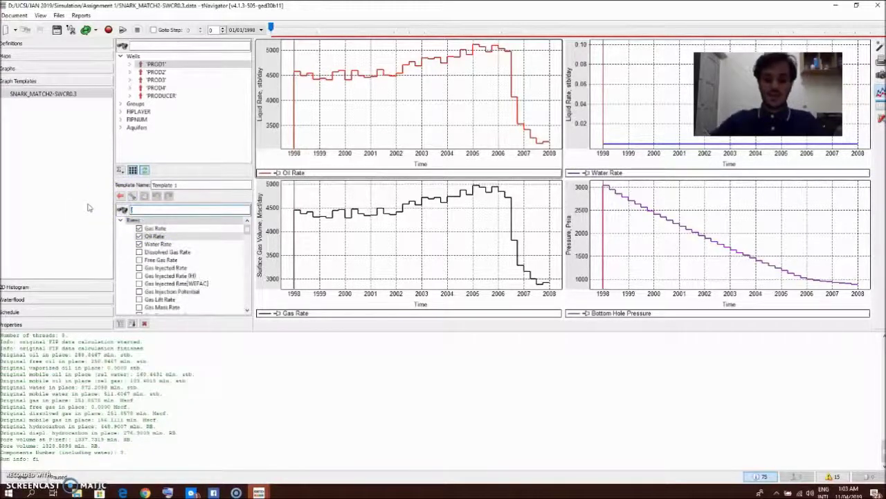
{"action": "type", "text": "Oil"}
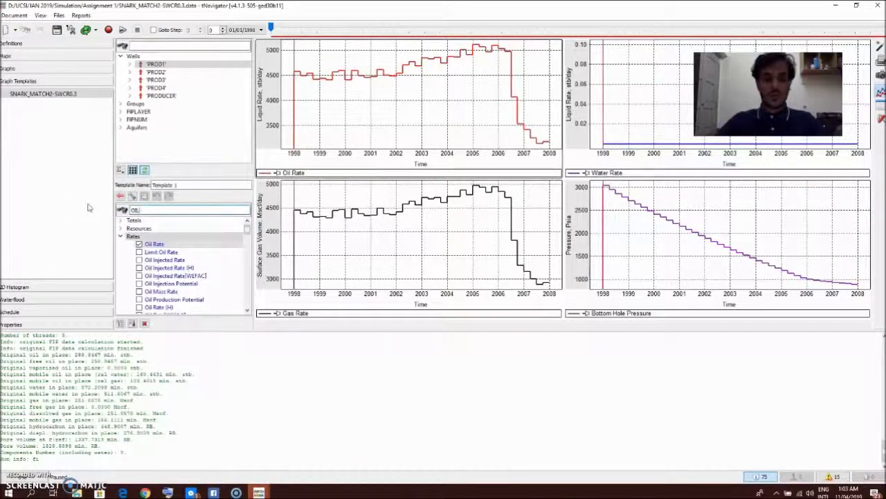
{"action": "type", "text": " RATE"}
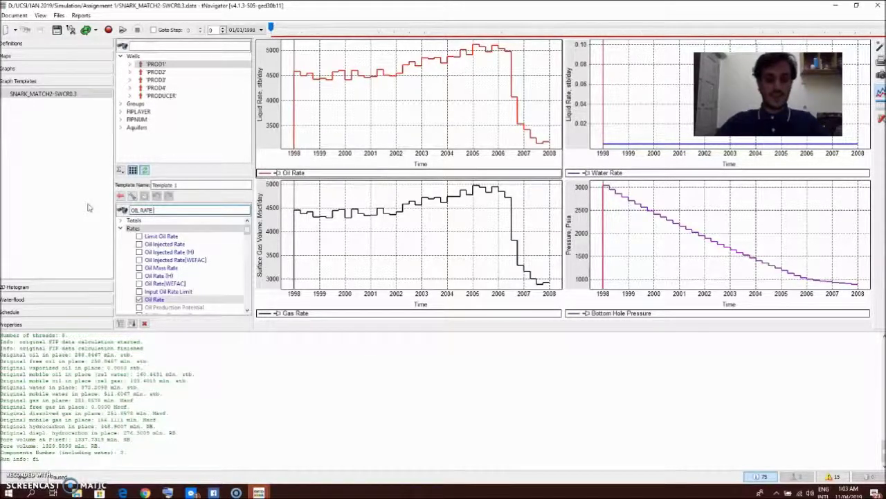
{"action": "left_click", "coordinate": [176, 276]}
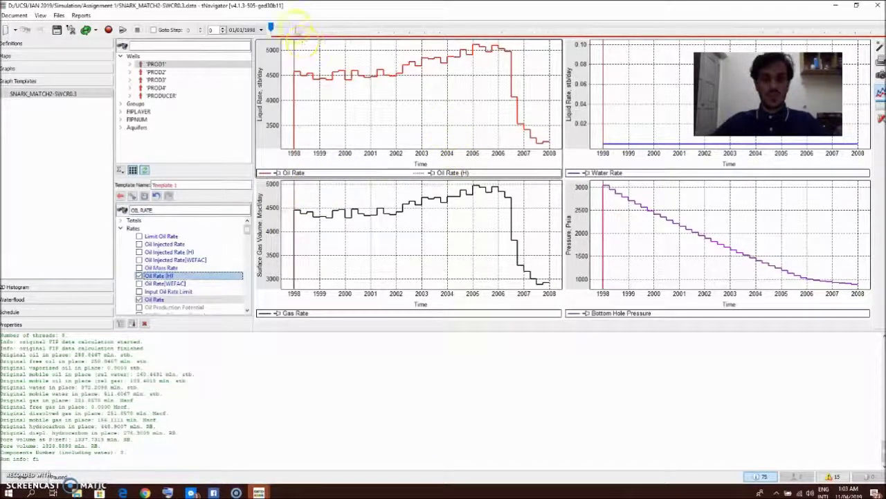
{"action": "mouse_move", "coordinate": [272, 25]}
{"action": "left_mouse_down"}
{"action": "mouse_move", "coordinate": [471, 64]}
{"action": "mouse_move", "coordinate": [862, 97]}
{"action": "mouse_move", "coordinate": [877, 97]}
{"action": "mouse_move", "coordinate": [518, 48]}
{"action": "mouse_move", "coordinate": [439, 18]}
{"action": "mouse_move", "coordinate": [881, 29]}
{"action": "left_mouse_up"}
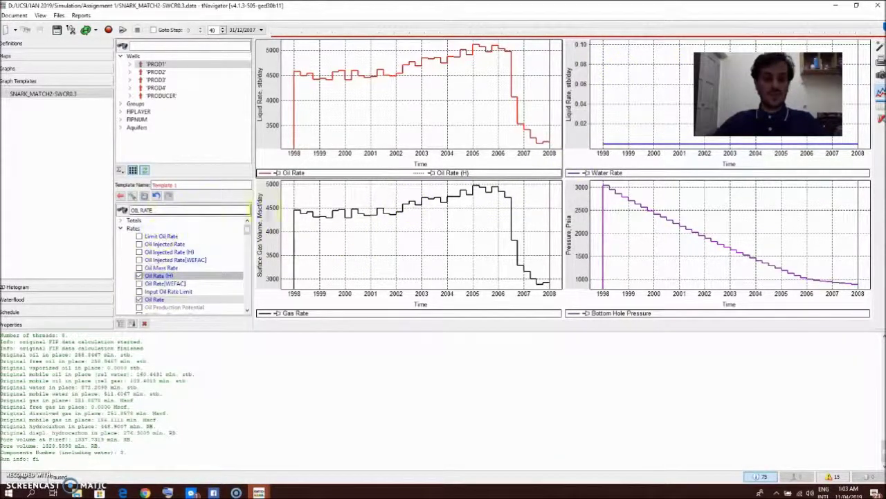
Search the graph parameters for WATER RATE H and add Water Rate (H) to the Water Rate graph
{"action": "left_click", "coordinate": [665, 124]}
{"action": "left_click_drag", "start_coordinate": [166, 209], "coordinate": [96, 199]}
{"action": "type", "text": "WATER"}
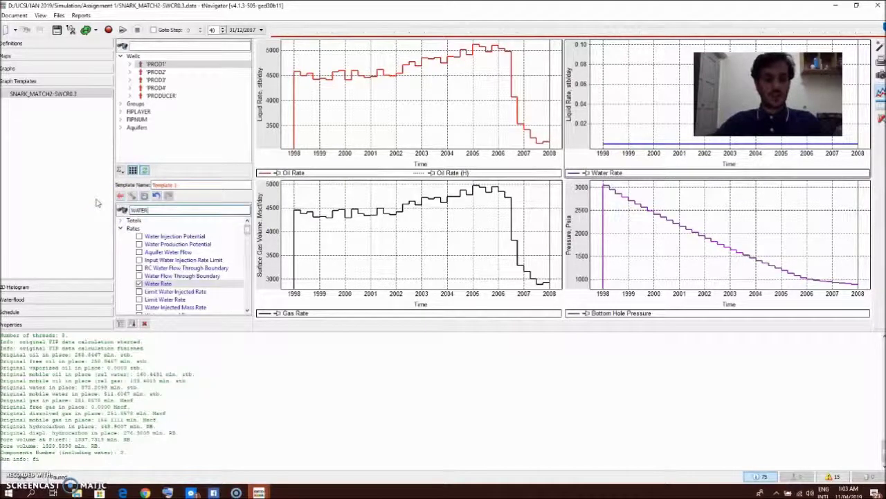
{"action": "type", "text": " RATE"}
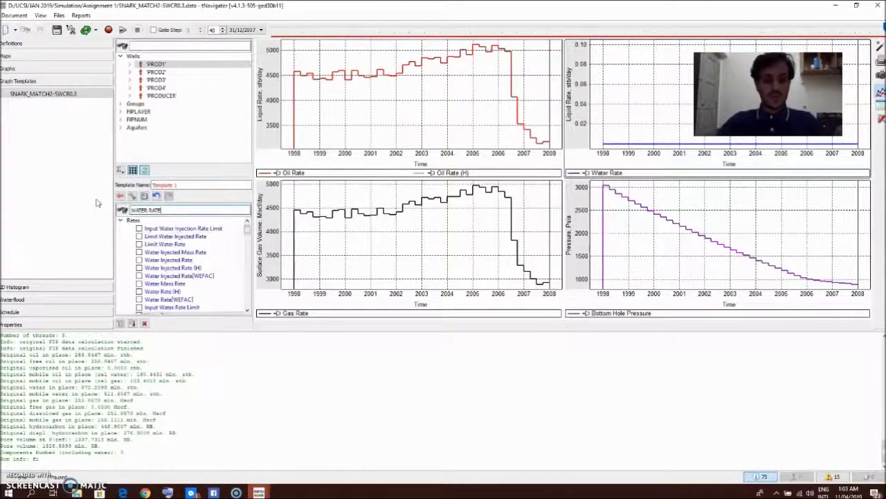
{"action": "type", "text": " H"}
{"action": "left_click", "coordinate": [162, 237]}
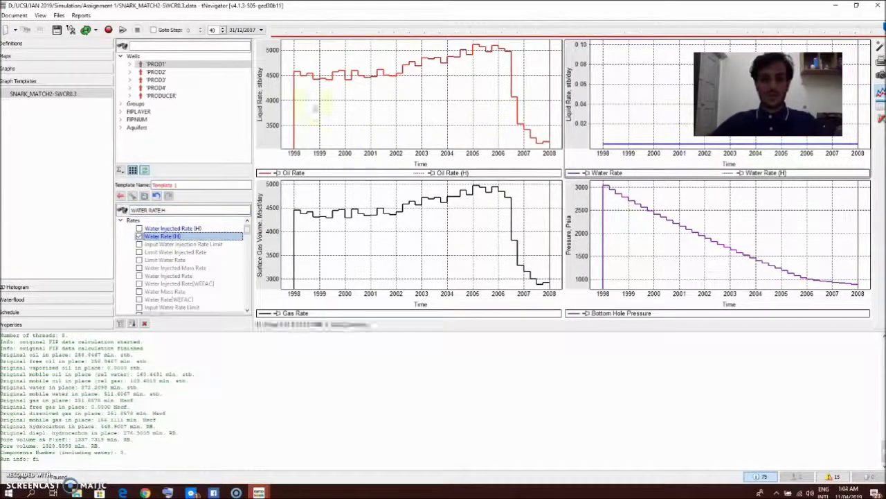
Plot the graphs for all wells, search for GAS RATE and add Gas Rate (H) to the Gas Rate graph
{"action": "left_click", "coordinate": [156, 57]}
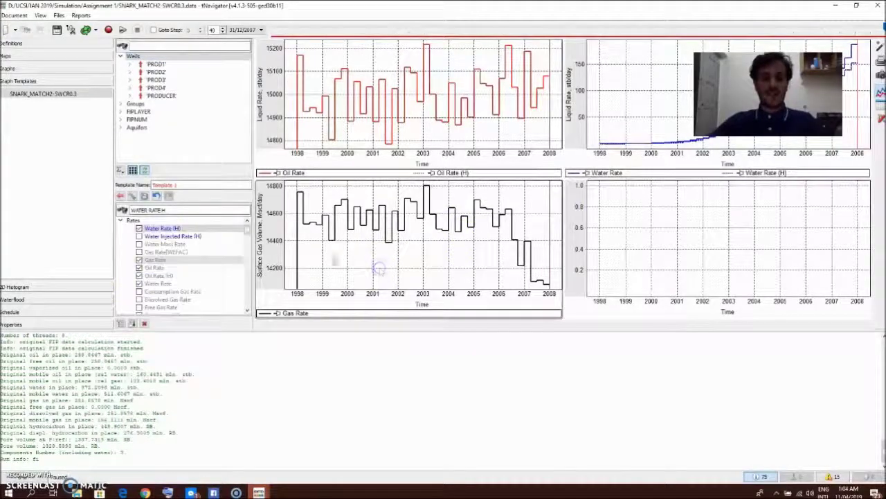
{"action": "left_click_drag", "start_coordinate": [166, 210], "coordinate": [66, 204]}
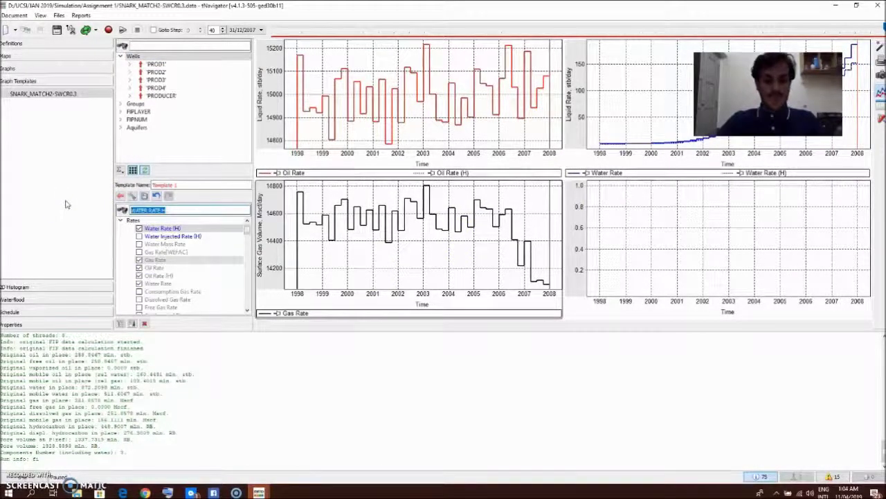
{"action": "type", "text": "gas"}
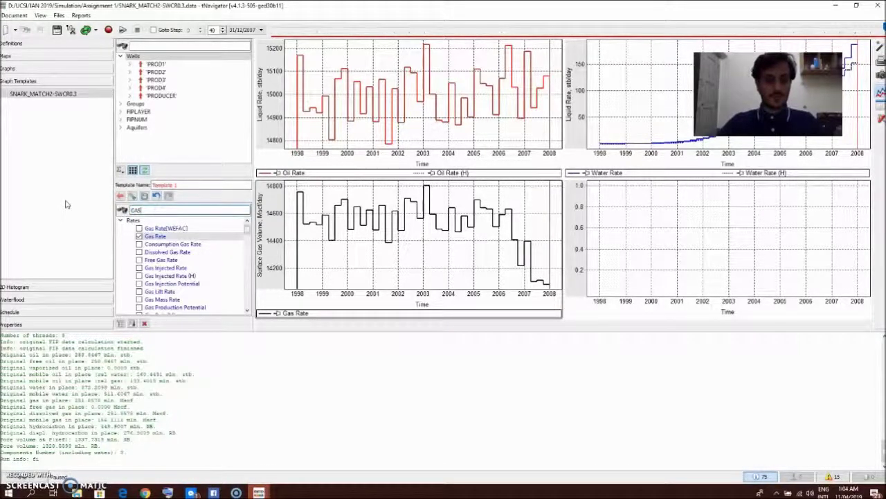
{"action": "type", "text": " rate"}
{"action": "left_click", "coordinate": [66, 205]}
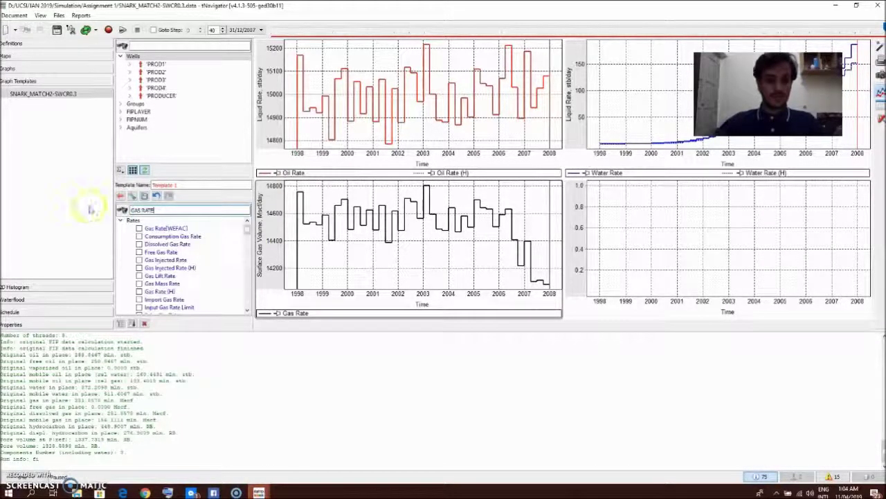
{"action": "left_click", "coordinate": [160, 292]}
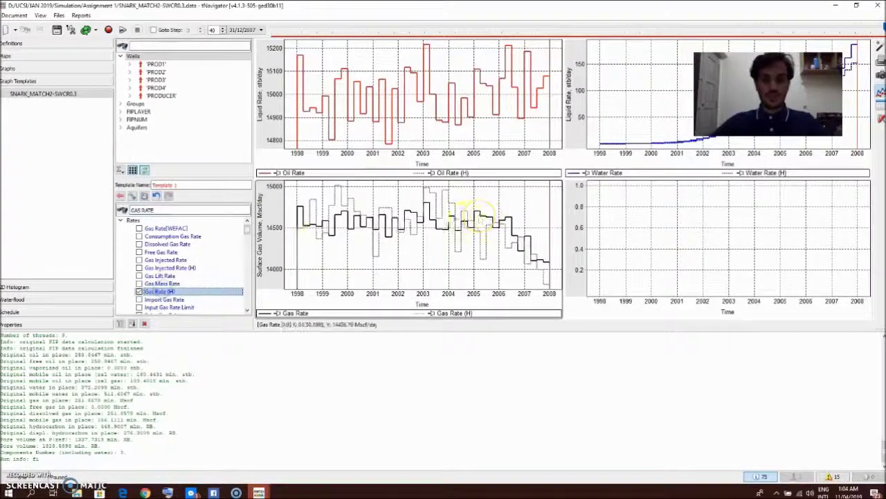
Add Bottom Hole Pressure (H) from the Pressure parameters to the Bottom Hole Pressure graph
{"action": "left_click", "coordinate": [735, 235]}
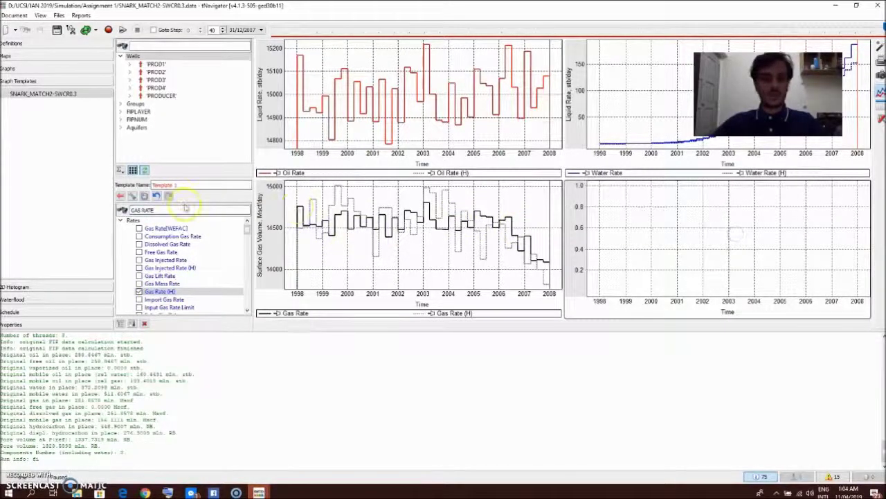
{"action": "left_click_drag", "start_coordinate": [178, 207], "coordinate": [60, 207]}
{"action": "type", "text": "BHP H"}
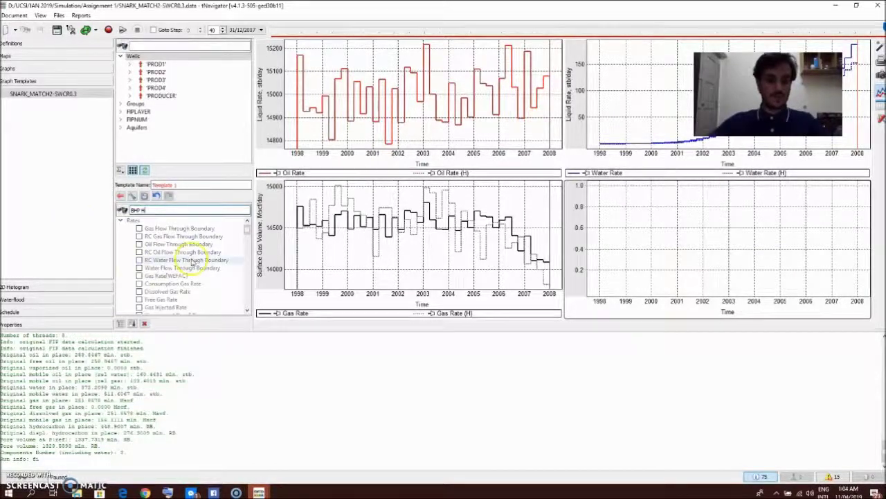
{"action": "scroll", "coordinate": [192, 259], "scroll_direction": "down", "scroll_amount": 3}
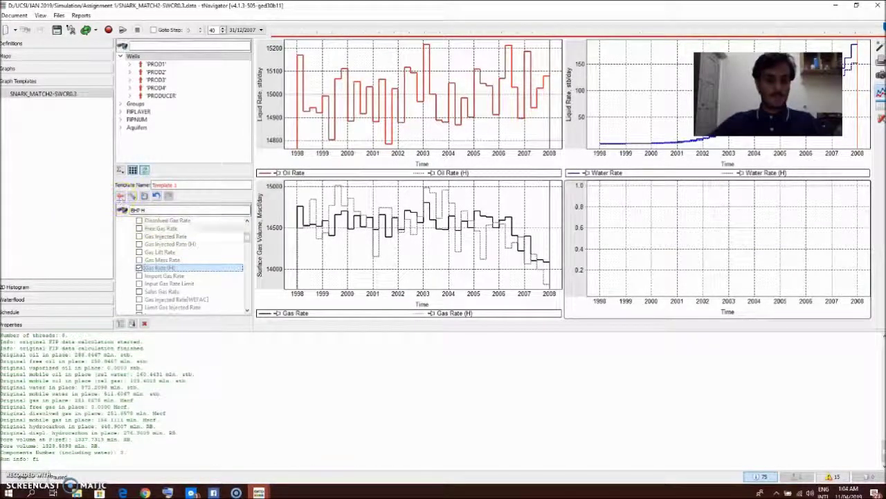
{"action": "left_click", "coordinate": [120, 322]}
{"action": "left_click", "coordinate": [121, 322]}
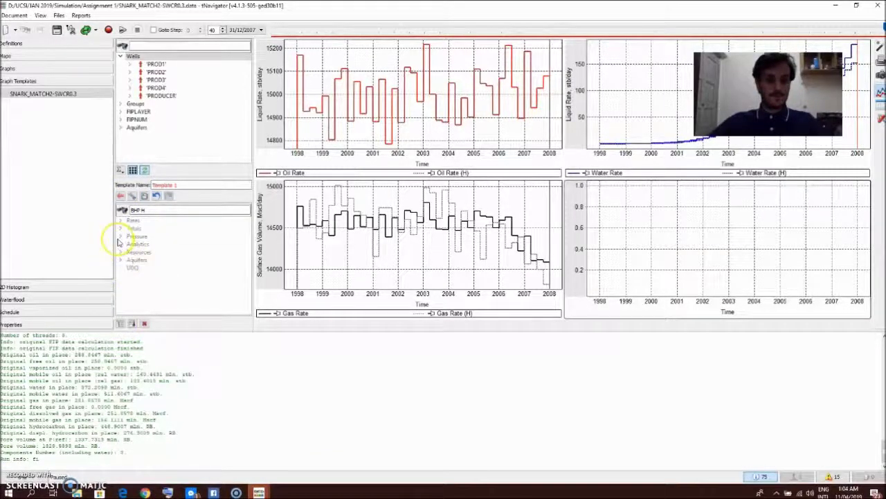
{"action": "left_click", "coordinate": [119, 239]}
{"action": "left_click", "coordinate": [172, 247]}
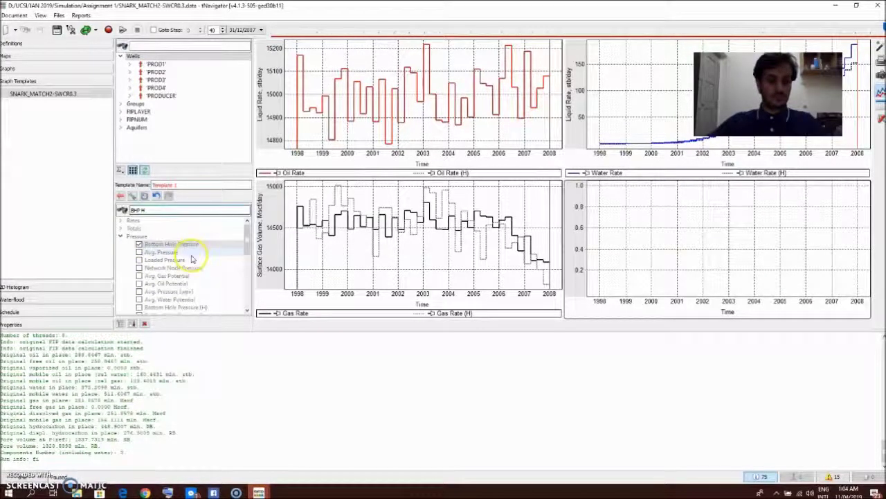
{"action": "scroll", "coordinate": [193, 267], "scroll_direction": "down", "scroll_amount": 1}
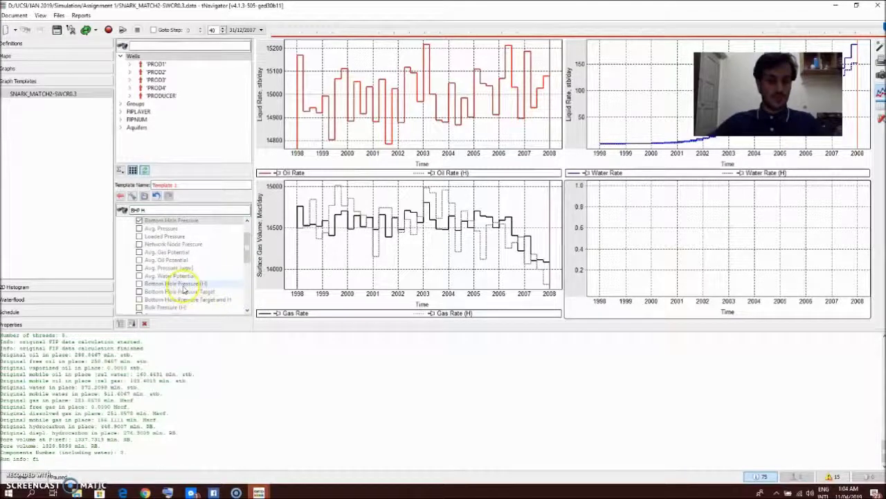
{"action": "left_click", "coordinate": [178, 283]}
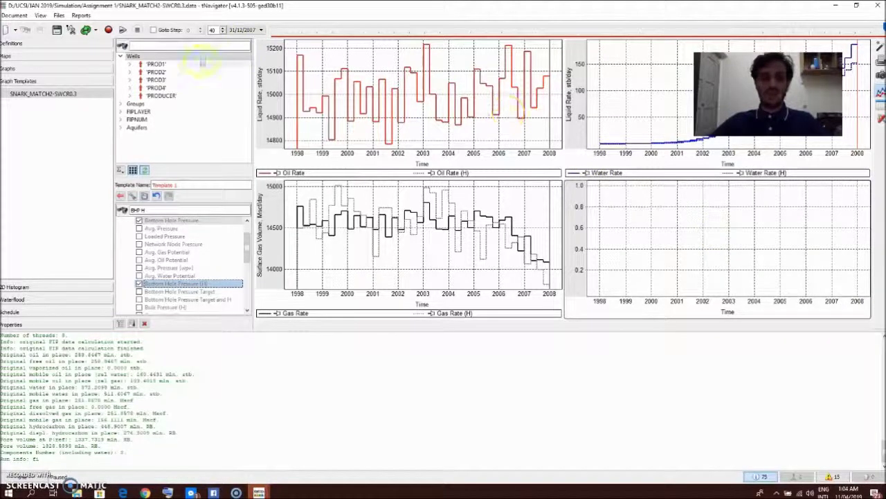
Plot the graphs for PROD1 and PROD2 and examine PROD2's calculated and historical oil rates up close around late 2002
{"action": "left_click", "coordinate": [156, 64]}
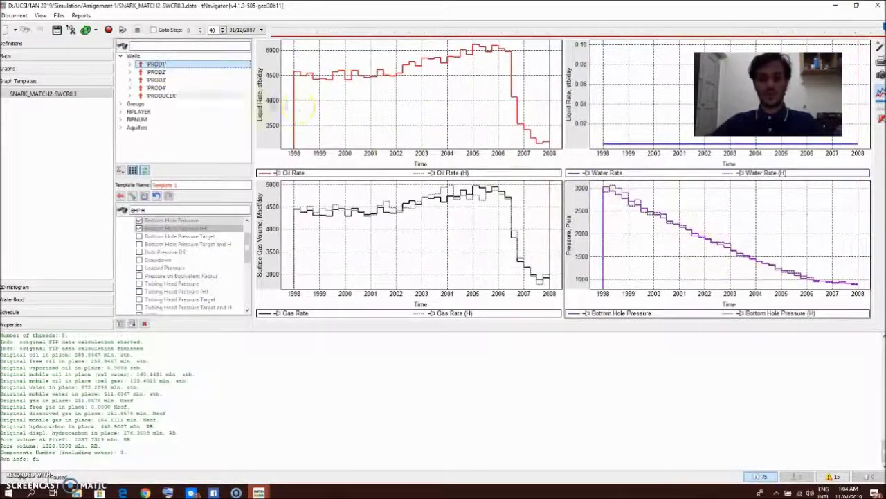
{"action": "left_click", "coordinate": [166, 74]}
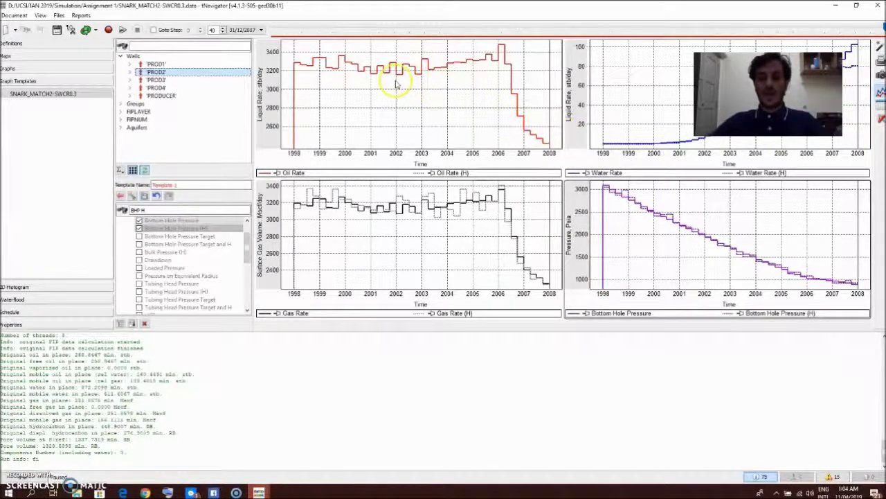
{"action": "scroll", "coordinate": [435, 76], "scroll_direction": "up", "scroll_amount": 3}
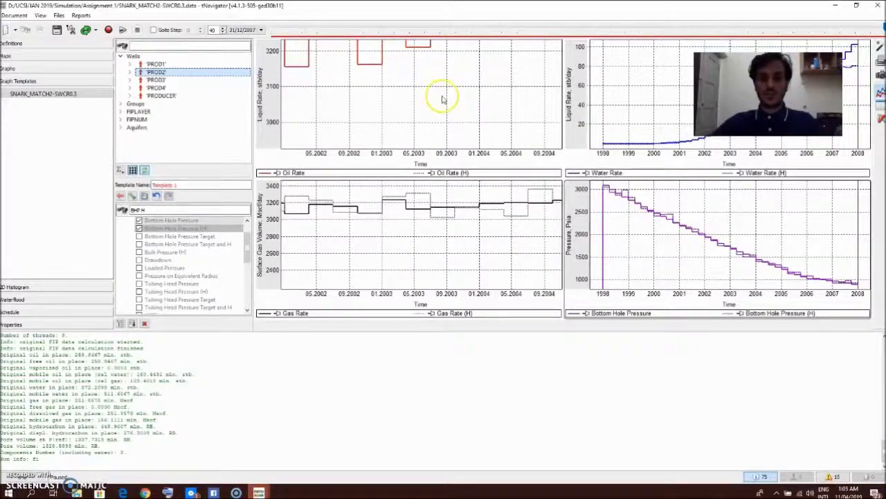
{"action": "scroll", "coordinate": [443, 99], "scroll_direction": "up", "scroll_amount": 4}
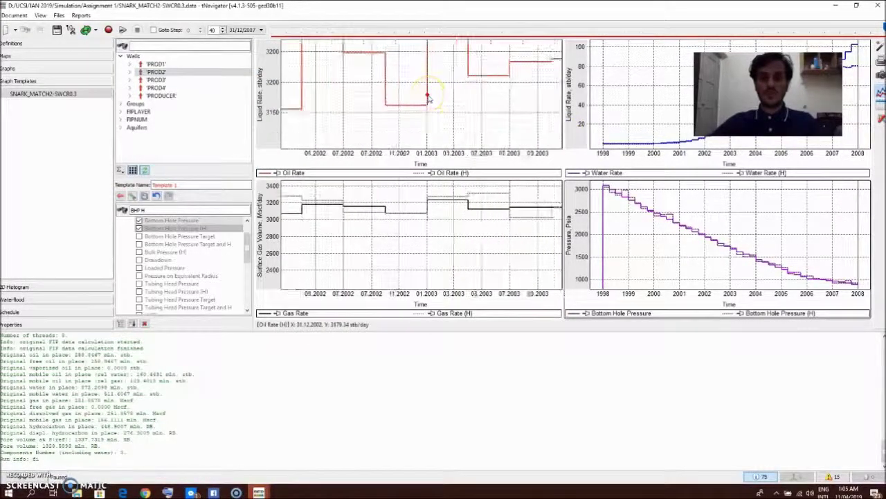
{"action": "scroll", "coordinate": [436, 104], "scroll_direction": "up", "scroll_amount": 4}
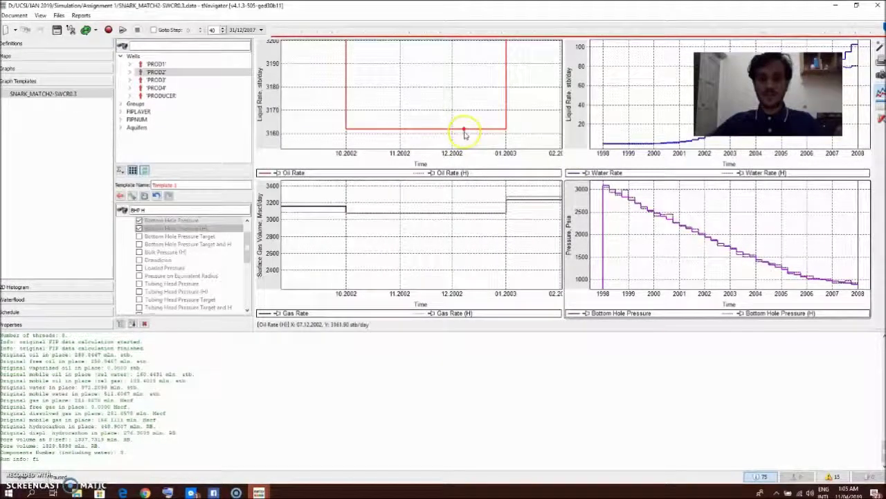
{"action": "mouse_move", "coordinate": [441, 135]}
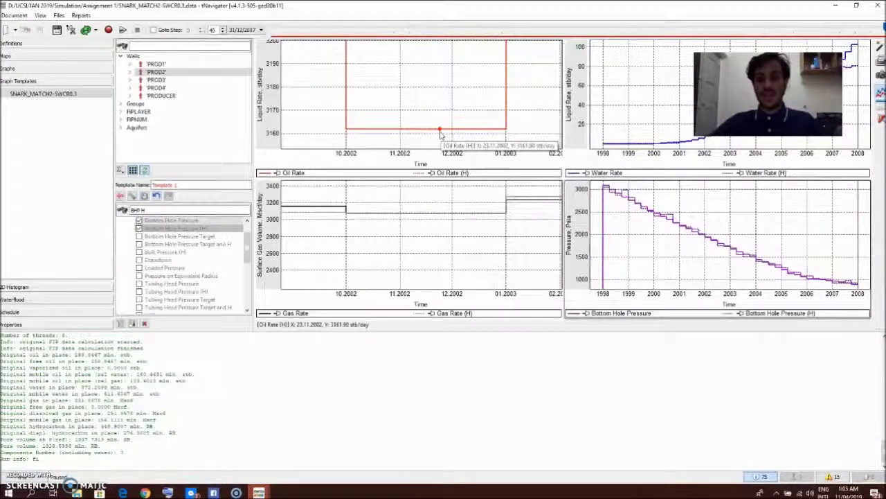
{"action": "scroll", "coordinate": [459, 115], "scroll_direction": "down", "scroll_amount": 3}
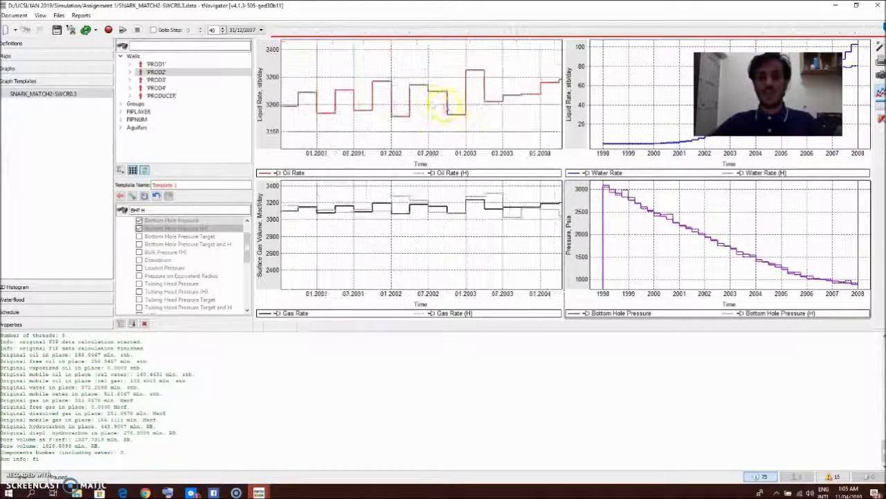
{"action": "scroll", "coordinate": [431, 106], "scroll_direction": "down", "scroll_amount": 2}
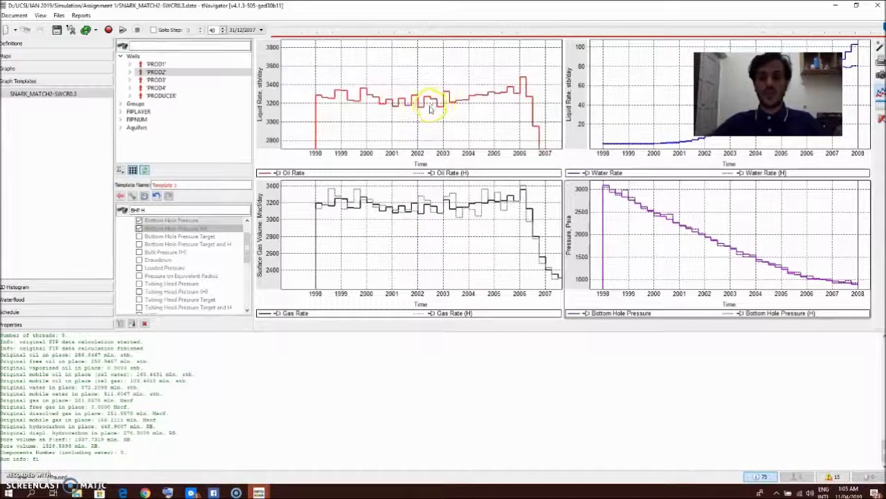
{"action": "scroll", "coordinate": [435, 111], "scroll_direction": "up", "scroll_amount": 1}
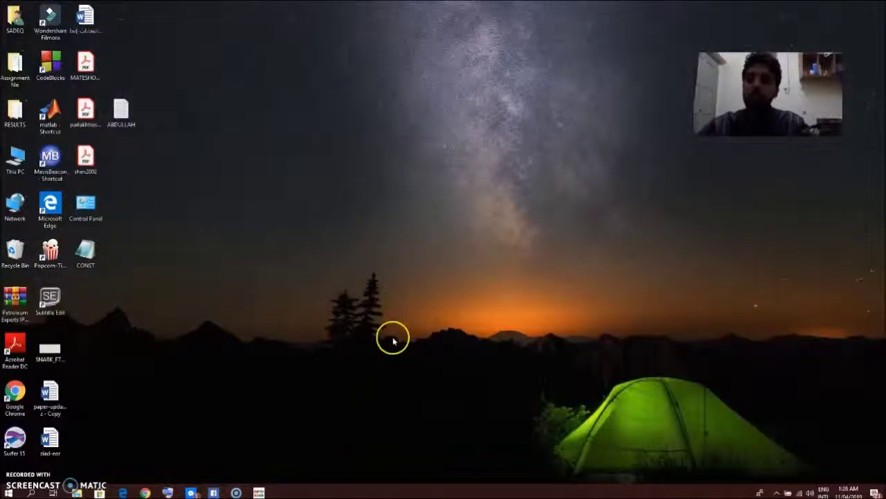
Switch to tNavigator and open the SNARK_AQV9 model from the Assignment 1 folder
{"action": "left_click", "coordinate": [260, 492]}
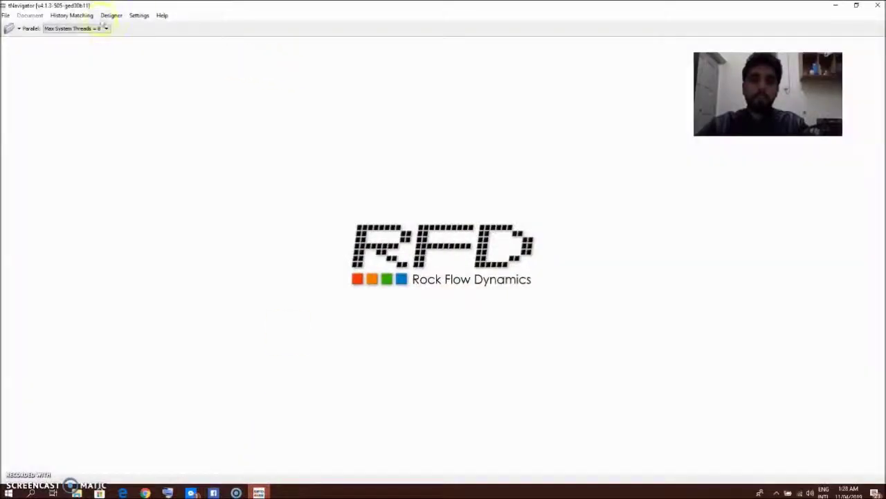
{"action": "left_click", "coordinate": [12, 27]}
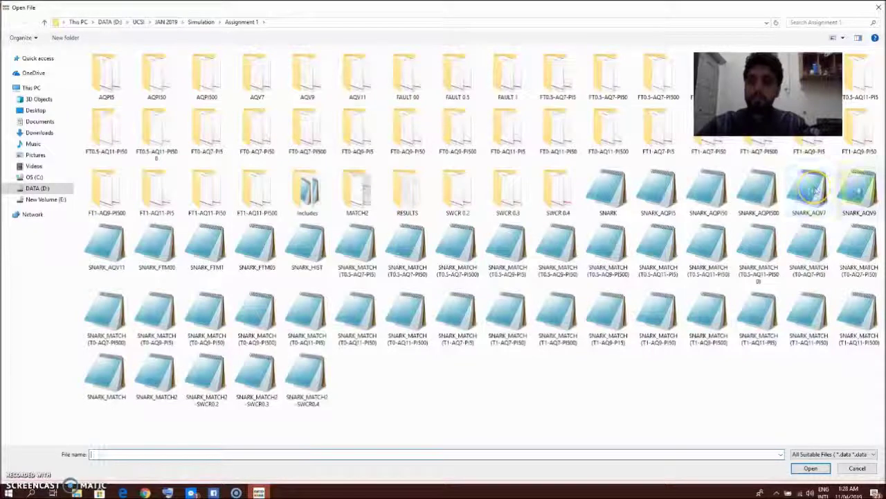
{"action": "double_click", "coordinate": [859, 208]}
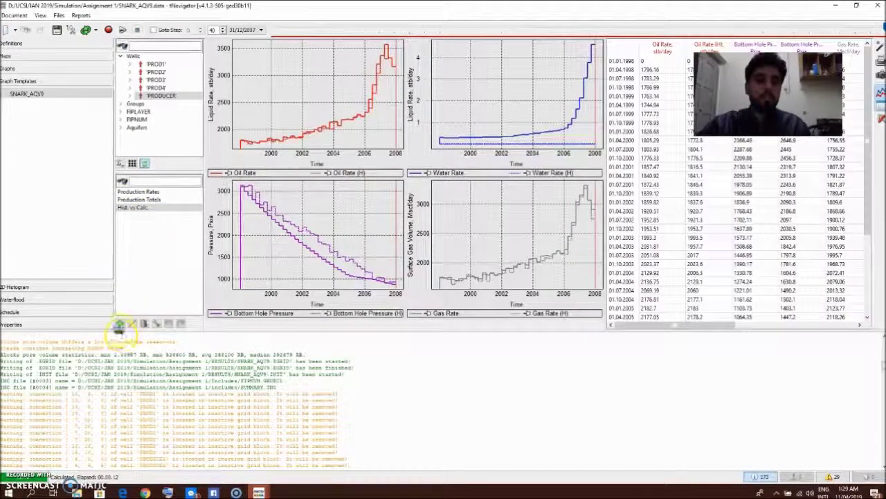
Create a new graph template for the PRODUCER well, search for OIL R and add Oil Rate to it
{"action": "left_click", "coordinate": [120, 324]}
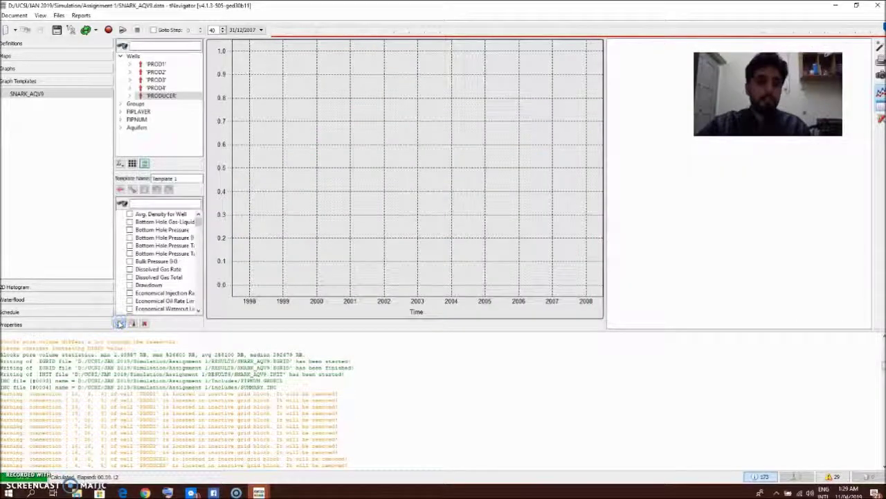
{"action": "left_click", "coordinate": [168, 205]}
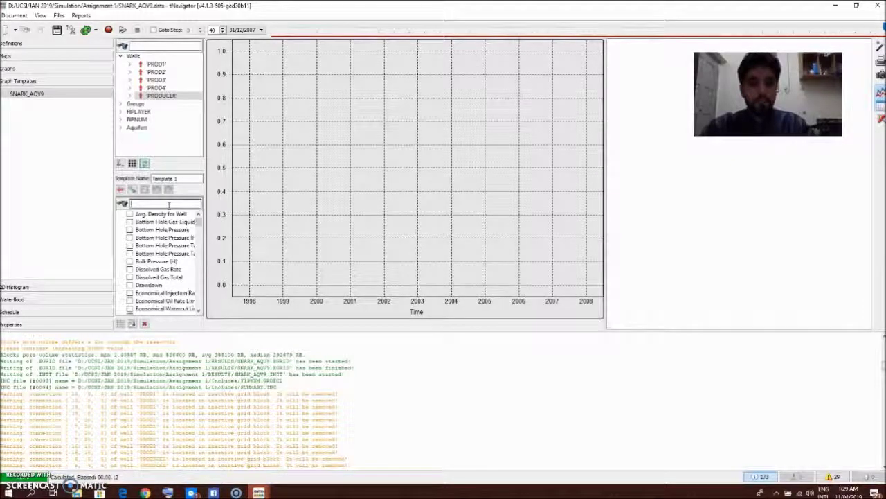
{"action": "type", "text": "oil"}
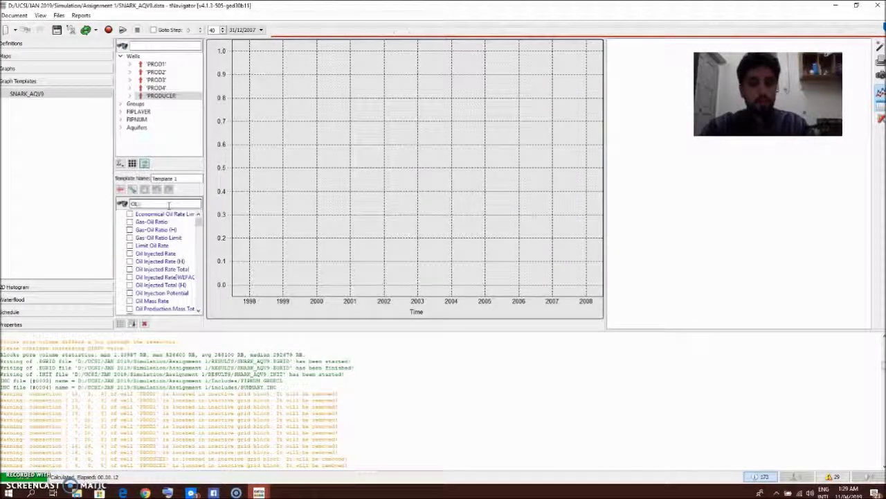
{"action": "type", "text": " r"}
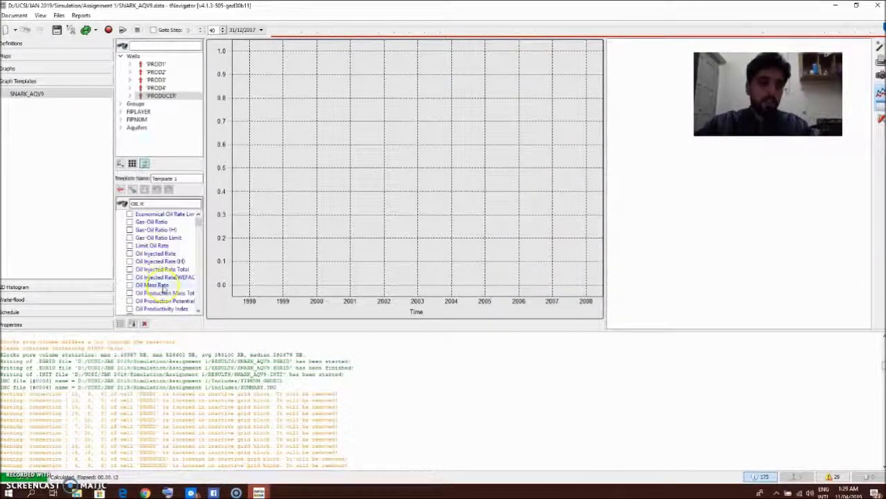
{"action": "left_click_drag", "start_coordinate": [199, 218], "coordinate": [198, 228]}
{"action": "left_click", "coordinate": [181, 221]}
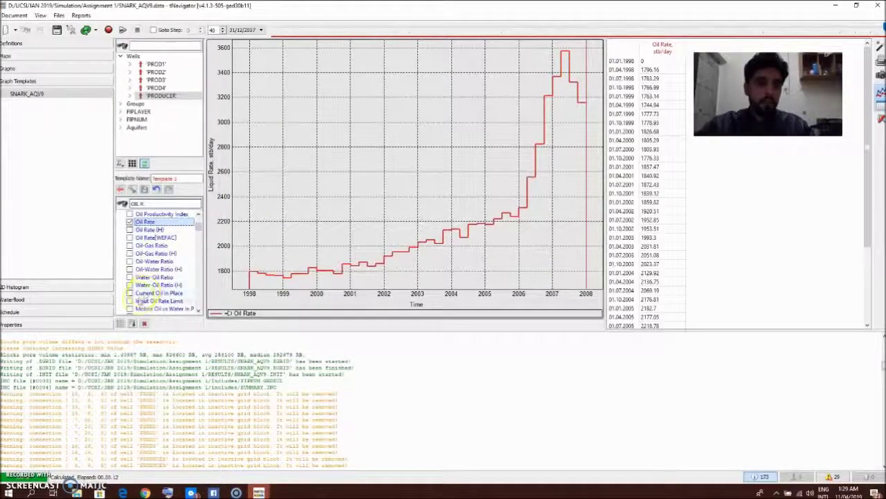
Rename the new graph template COMPARE
{"action": "double_click", "coordinate": [184, 178]}
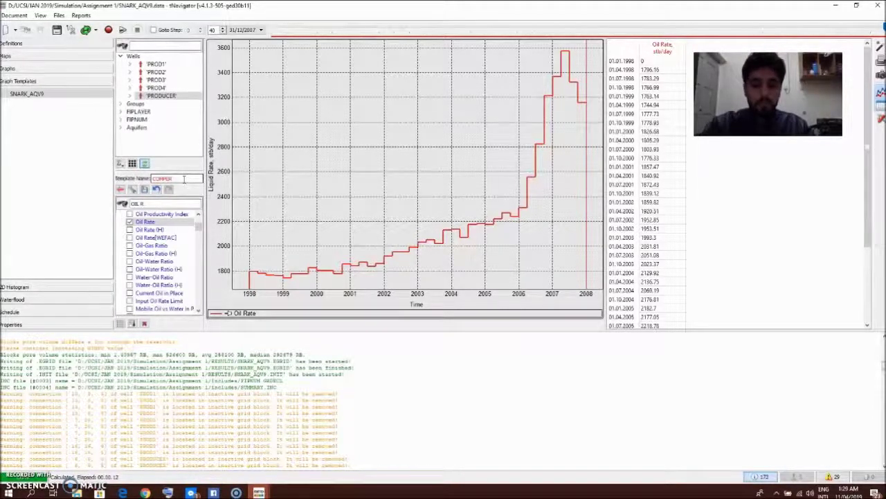
{"action": "type", "text": "ARIS"}
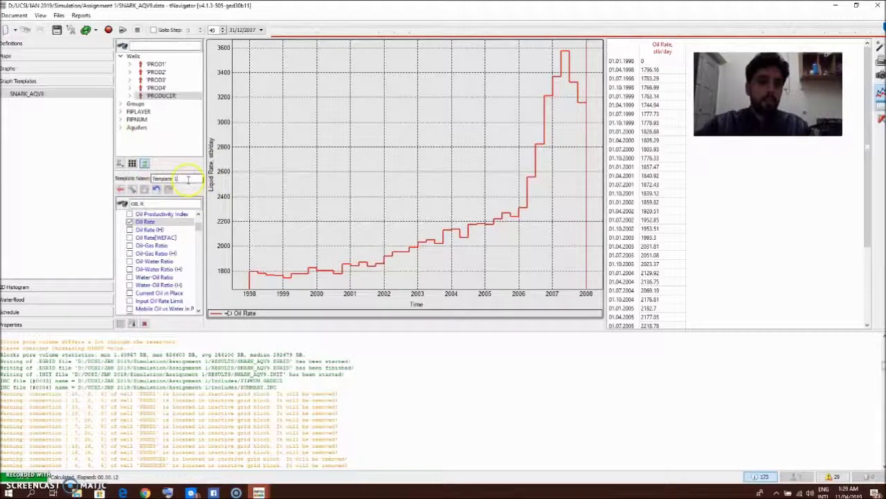
{"action": "type", "text": "COMPARE"}
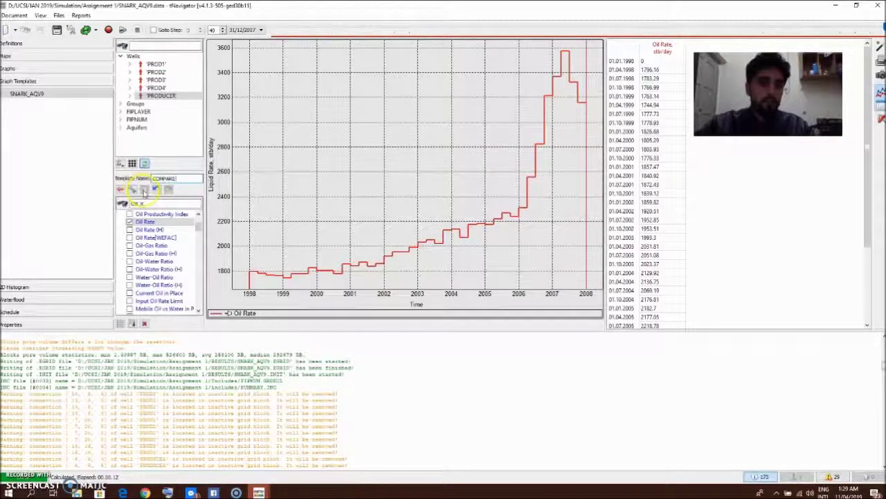
Load the tNavigator graph results of SNARK_AQV7 and SNARK_AQV11 from the Assignment 1 folder into the model
{"action": "left_click", "coordinate": [152, 221]}
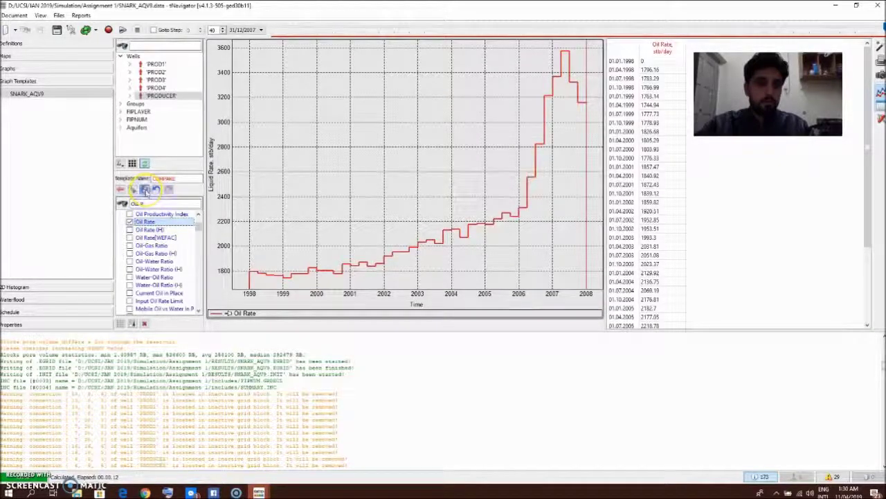
{"action": "left_click", "coordinate": [42, 194]}
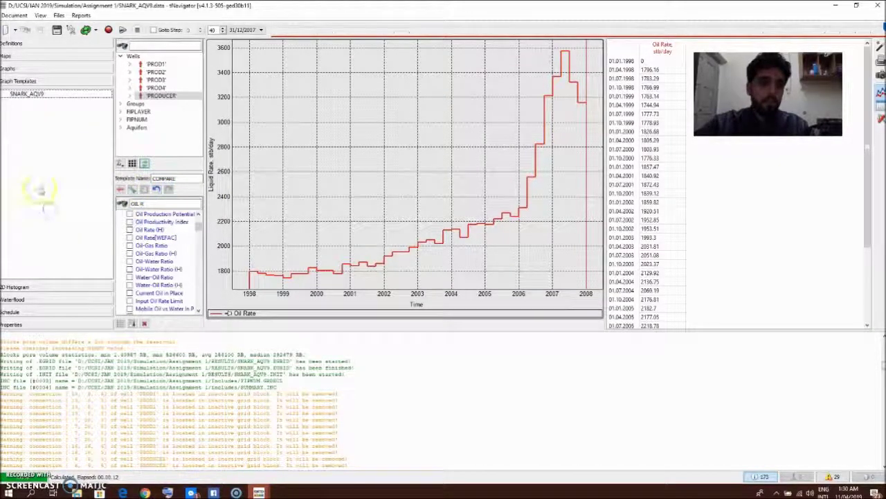
{"action": "left_click", "coordinate": [17, 15]}
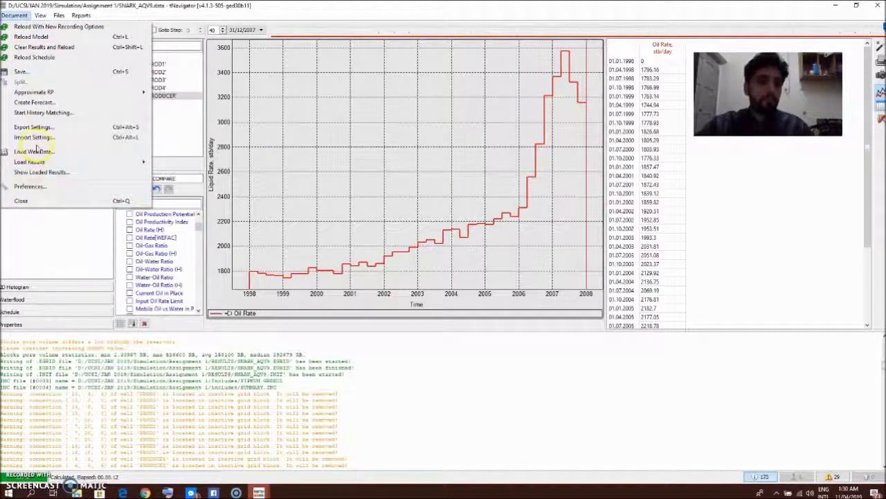
{"action": "mouse_move", "coordinate": [56, 162]}
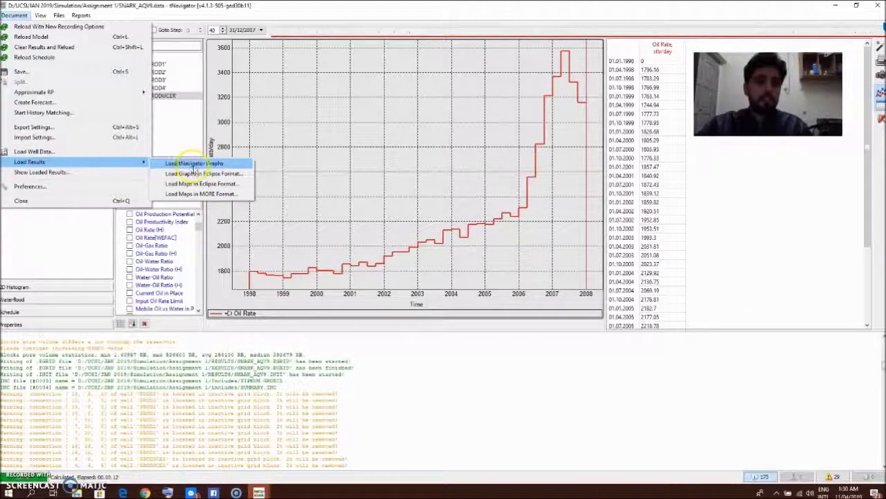
{"action": "left_click", "coordinate": [194, 165]}
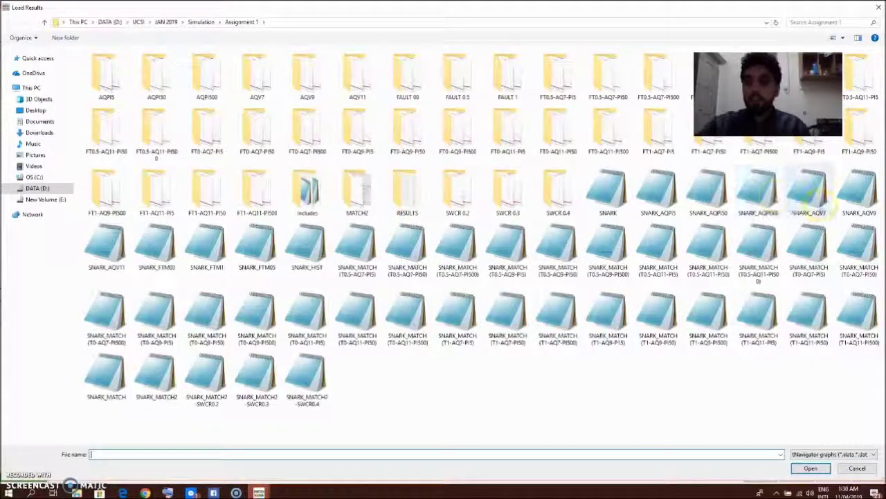
{"action": "left_click", "coordinate": [807, 199]}
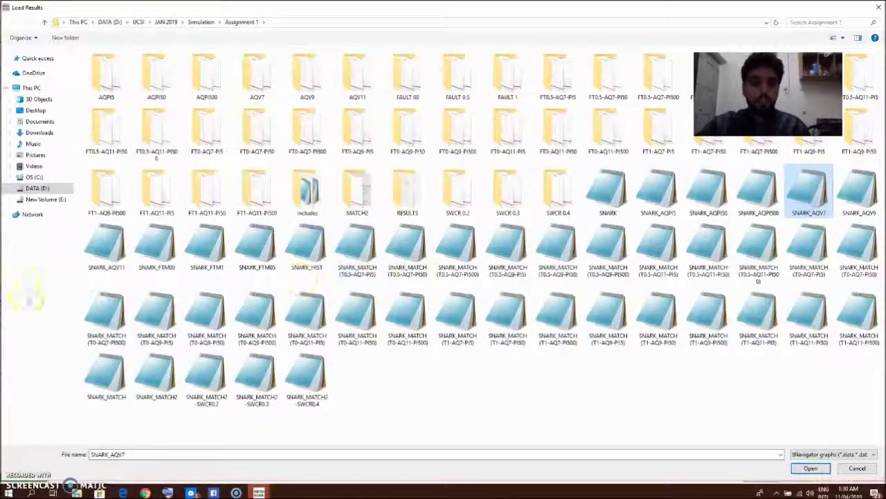
{"action": "left_click", "coordinate": [102, 234], "text": "ctrl"}
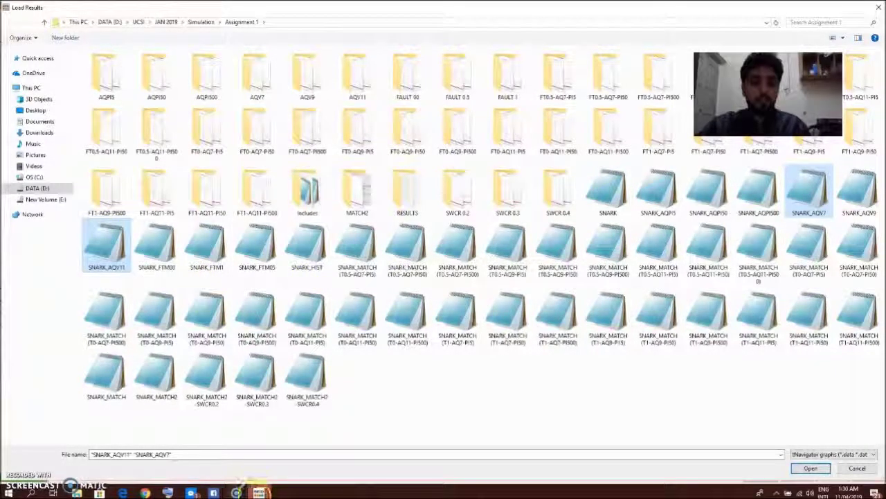
{"action": "left_click", "coordinate": [811, 468]}
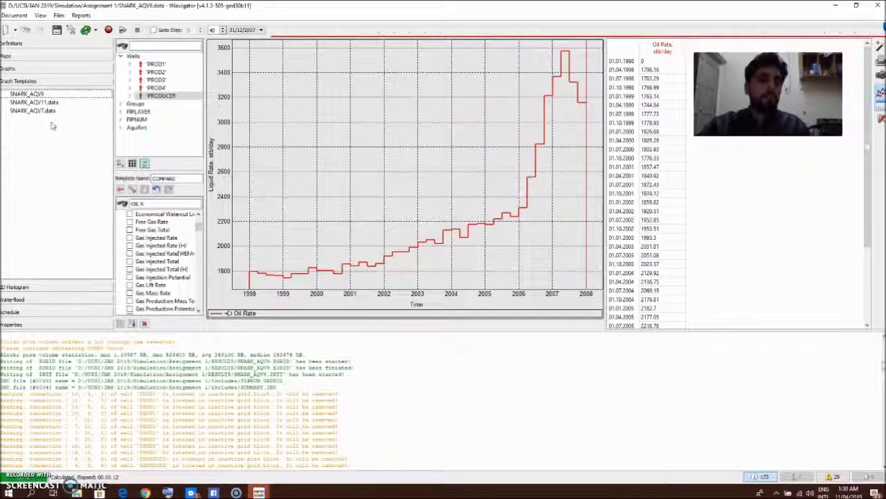
Plot the PRODUCER oil rates of SNARK_AQV11 and SNARK_AQV7 together and compare the two curves from 2005 to 2007
{"action": "left_click", "coordinate": [50, 121]}
{"action": "left_click_drag", "start_coordinate": [47, 118], "coordinate": [45, 104]}
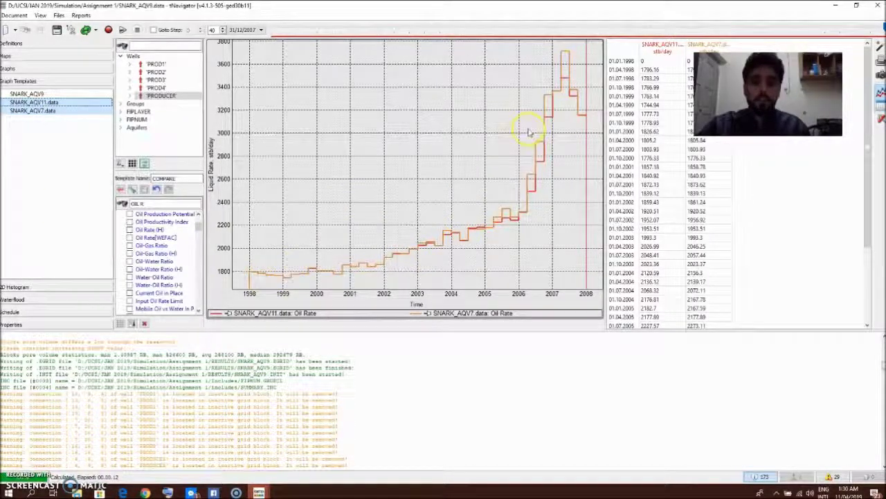
{"action": "mouse_move", "coordinate": [547, 106]}
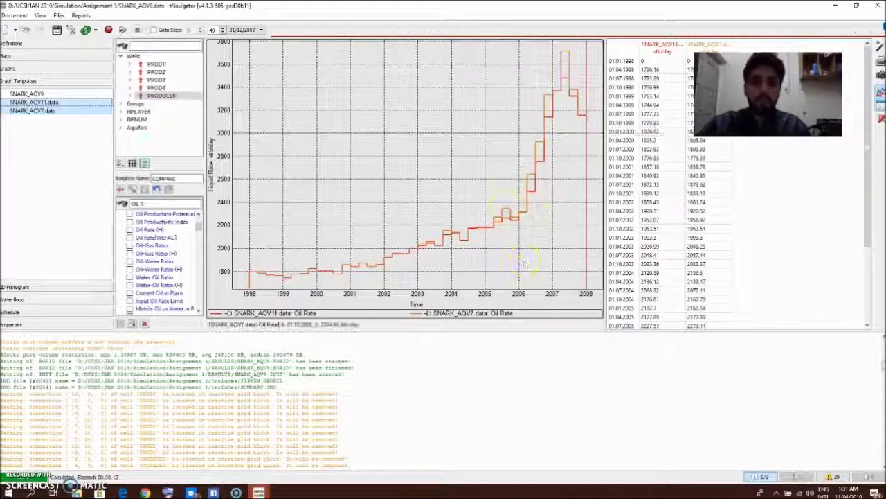
{"action": "mouse_move", "coordinate": [566, 72]}
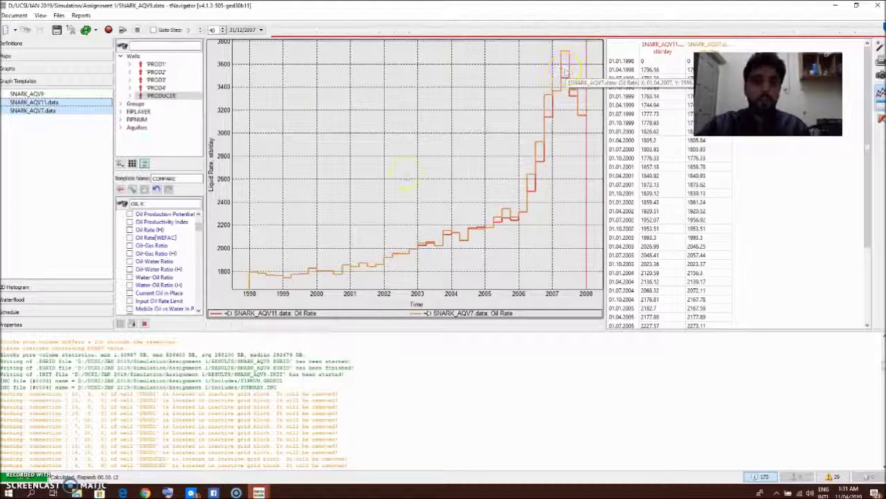
{"action": "mouse_move", "coordinate": [547, 144]}
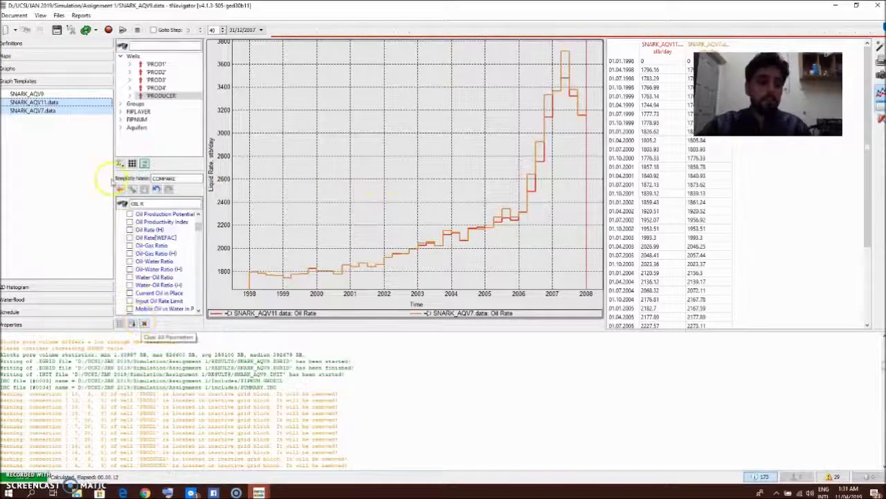
Finish editing the COMPARE template, recolour its SNARK_AQV11 Oil Rate curve yellow and compare it with the SNARK_AQV7 curve around 2006
{"action": "left_click", "coordinate": [122, 188]}
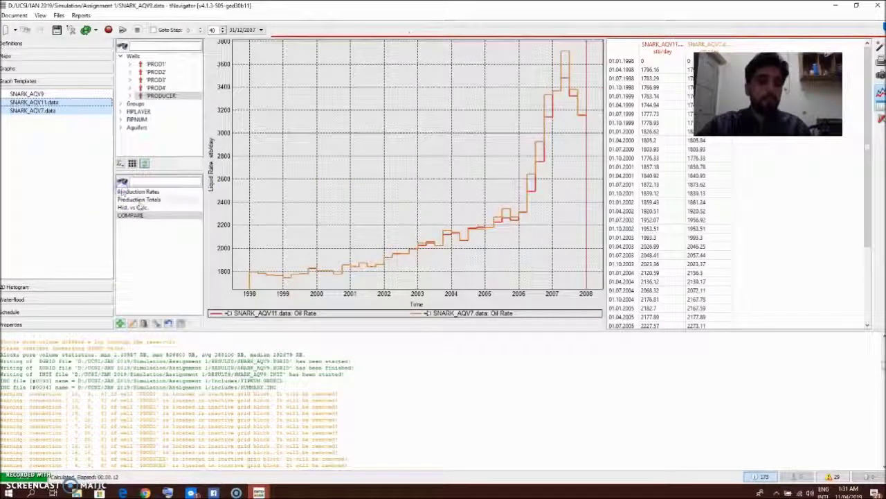
{"action": "left_click", "coordinate": [140, 216]}
{"action": "right_click", "coordinate": [140, 216]}
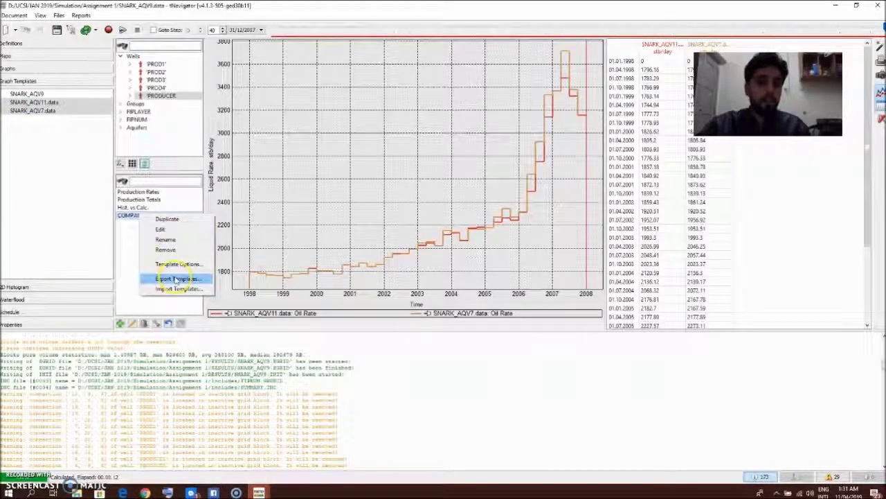
{"action": "left_click", "coordinate": [183, 263]}
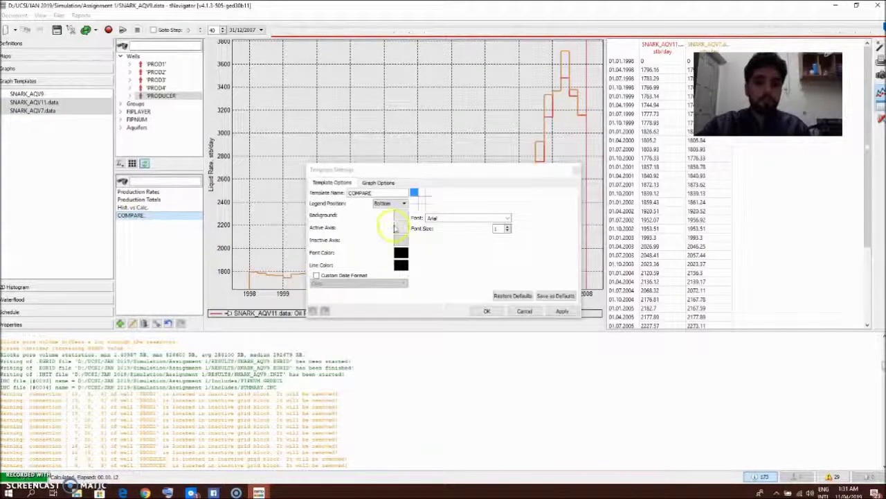
{"action": "left_click", "coordinate": [381, 183]}
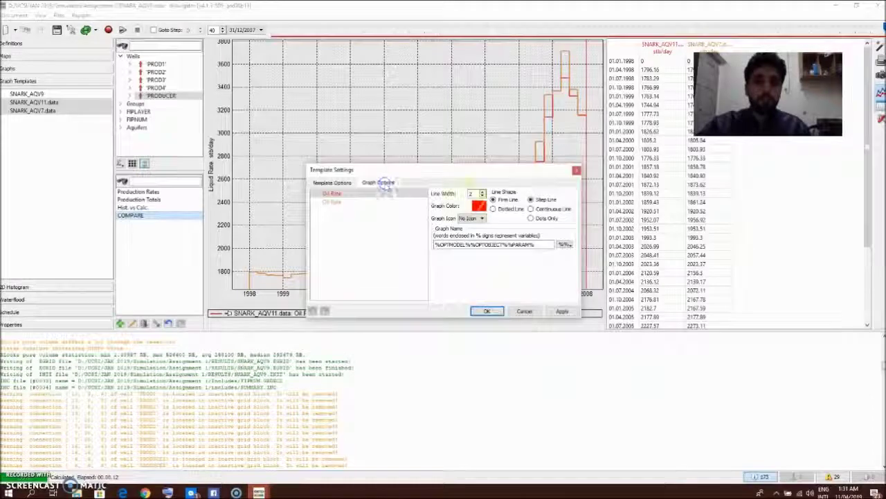
{"action": "left_click", "coordinate": [479, 206]}
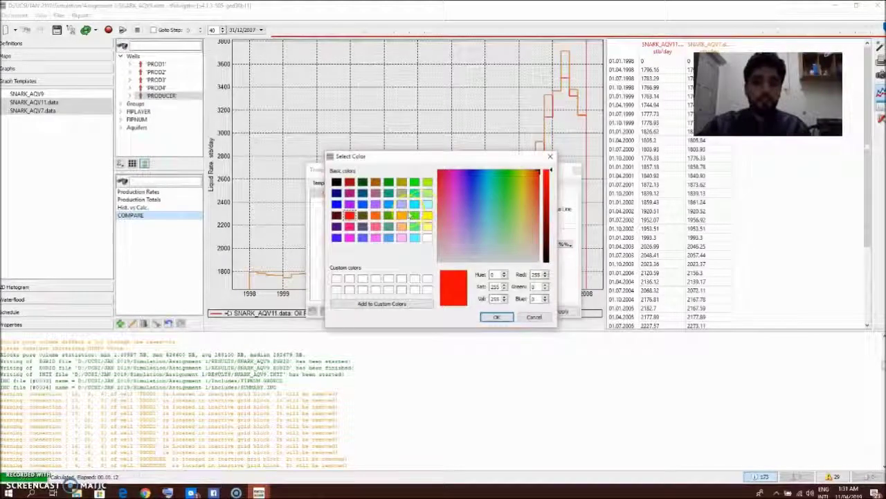
{"action": "left_click", "coordinate": [428, 215]}
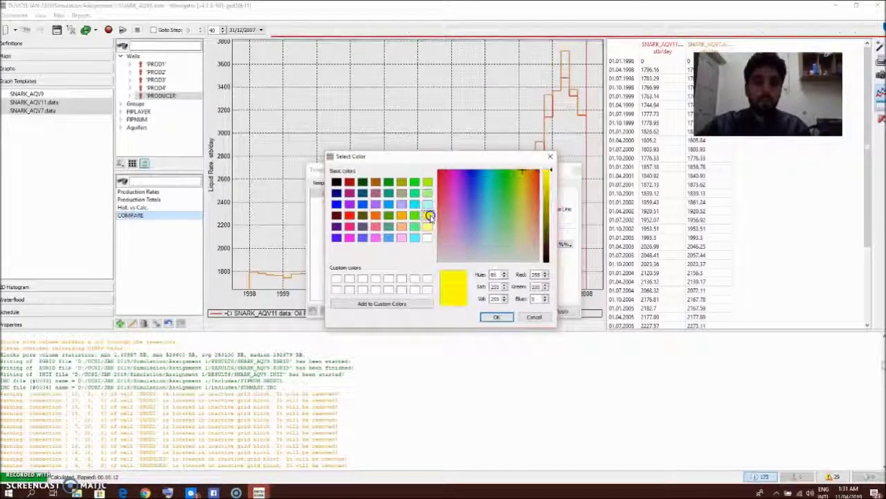
{"action": "left_click", "coordinate": [495, 317]}
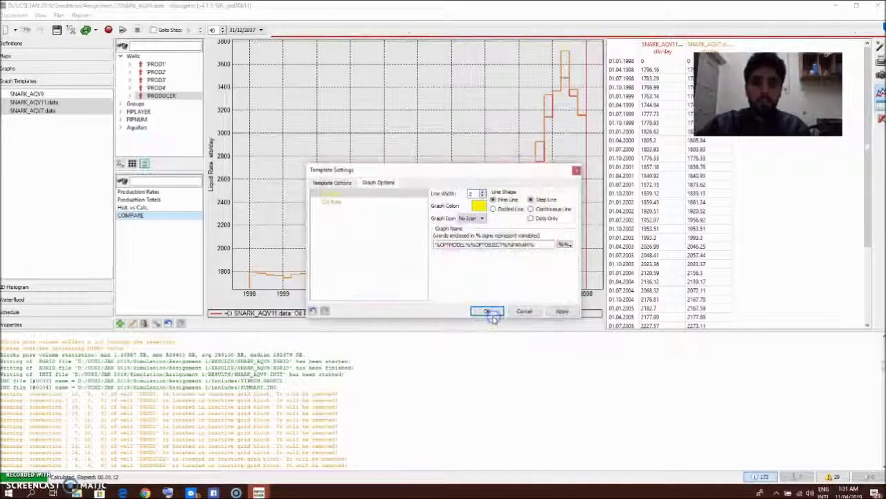
{"action": "left_click", "coordinate": [488, 312]}
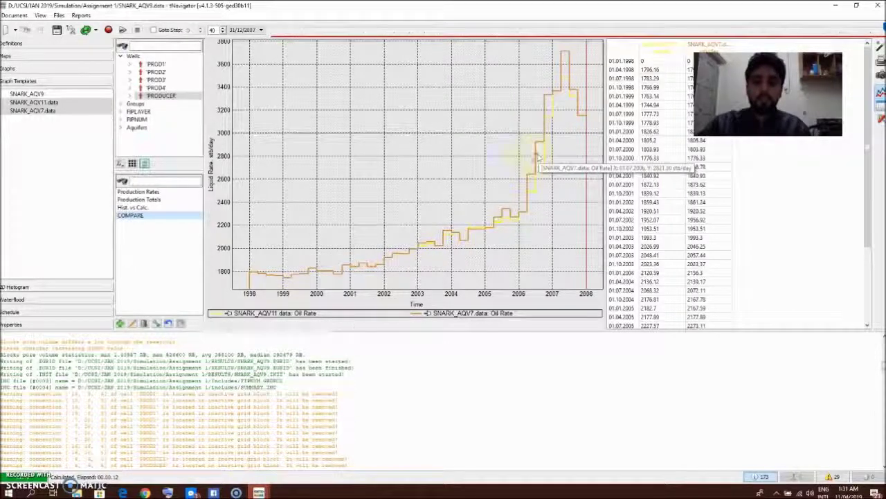
{"action": "mouse_move", "coordinate": [537, 159]}
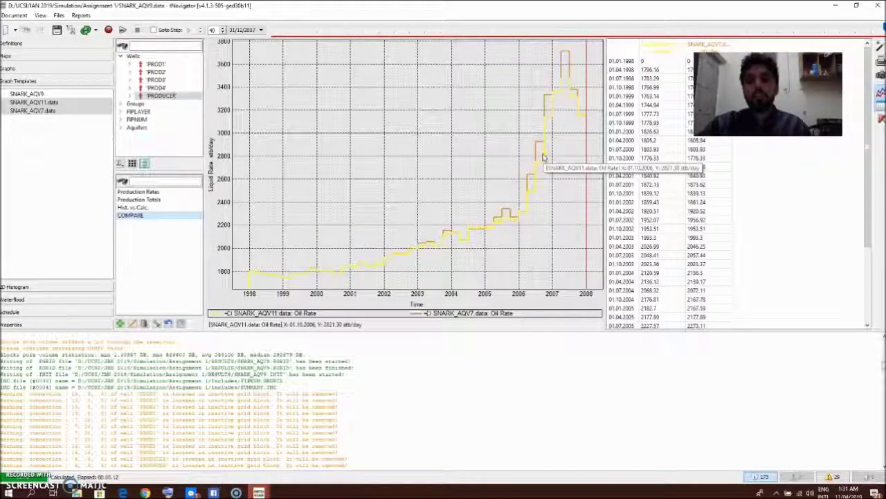
{"action": "mouse_move", "coordinate": [530, 218]}
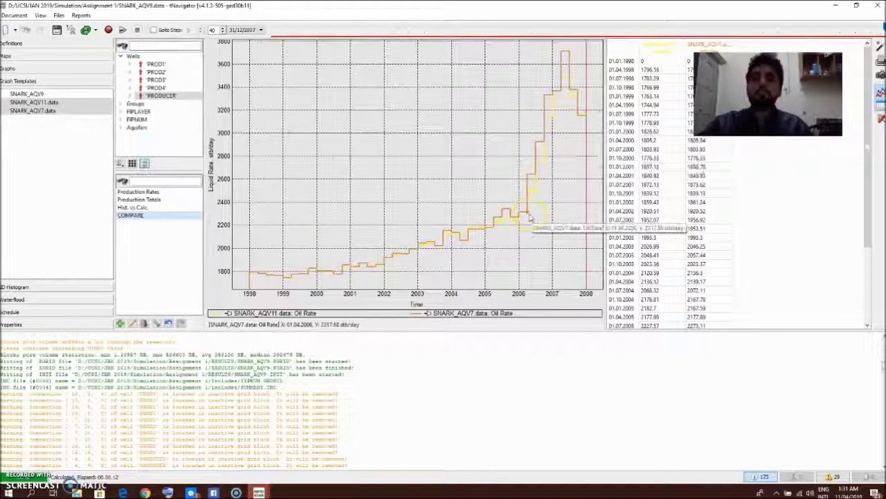